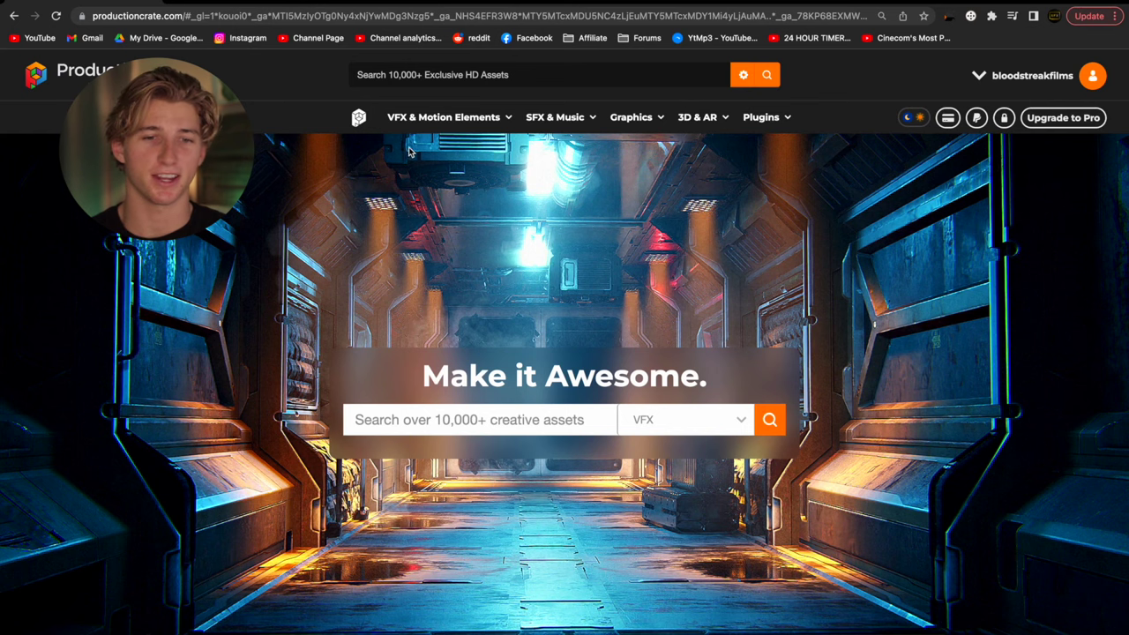
- Browse Magic Powers > Spells + Beams and open the Looping Red Witch Energy Ball 1 download
mouse_move(437, 117)
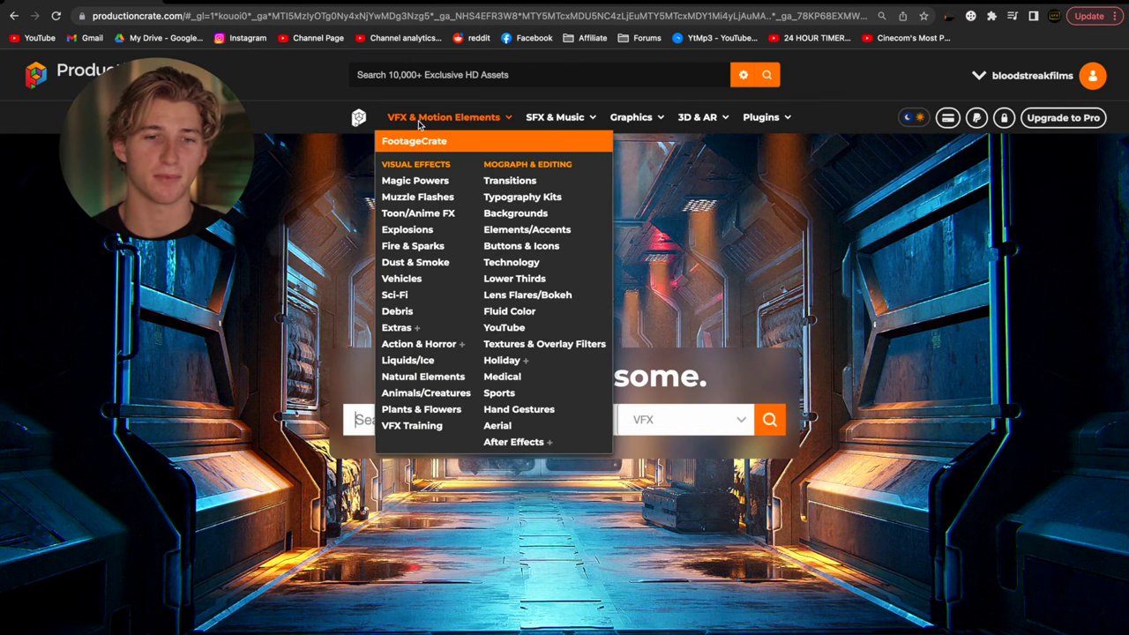
left_click(414, 180)
scroll(544, 474, "down", 2)
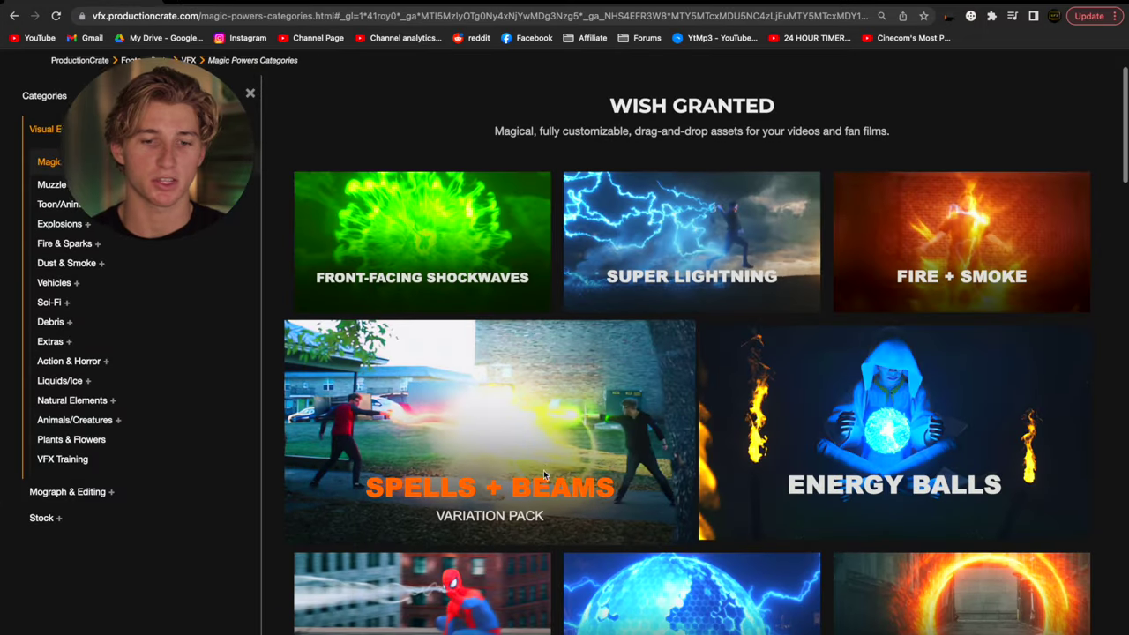
left_click(481, 423)
scroll(480, 429, "down", 5)
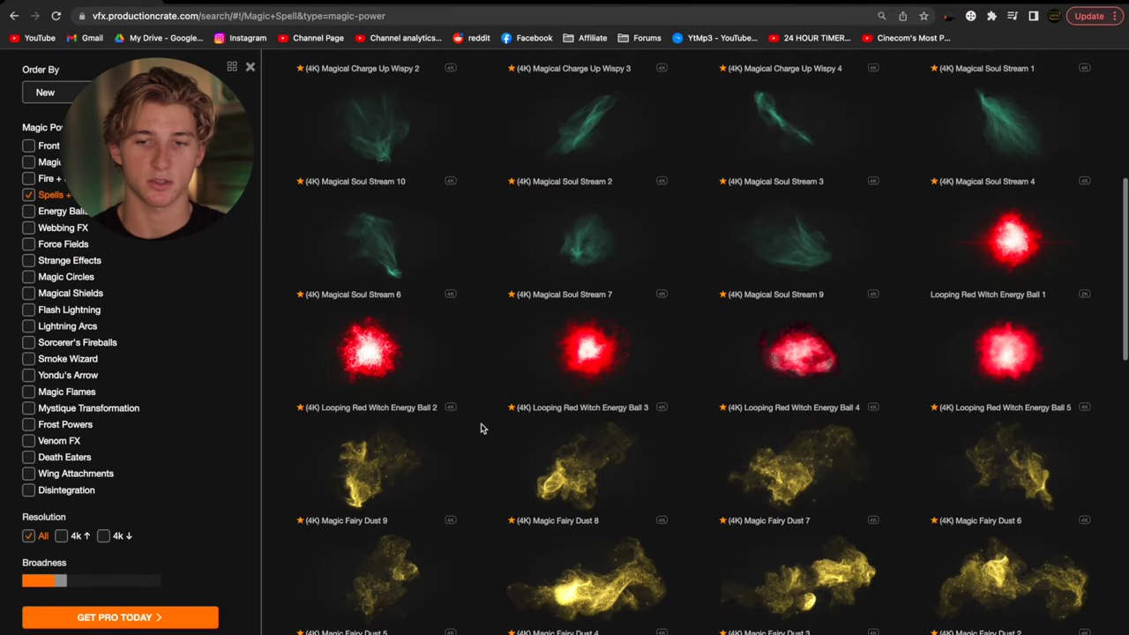
left_click(1023, 240)
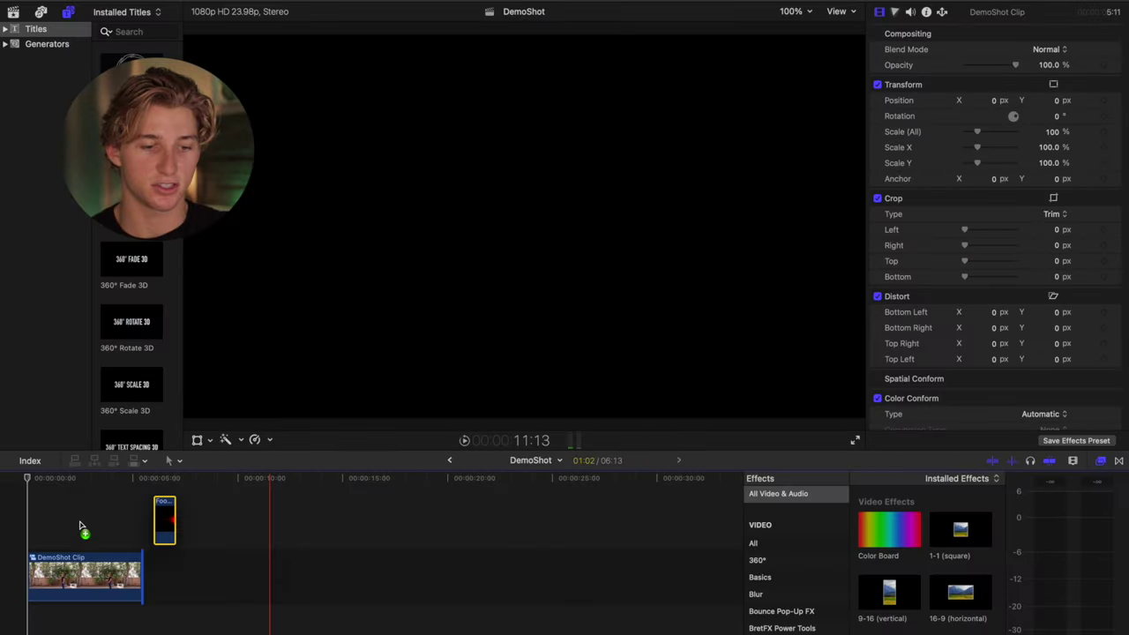
- Add the energy ball clip above DemoShot and trim it to one frame long
left_click_drag(83, 529, 113, 518)
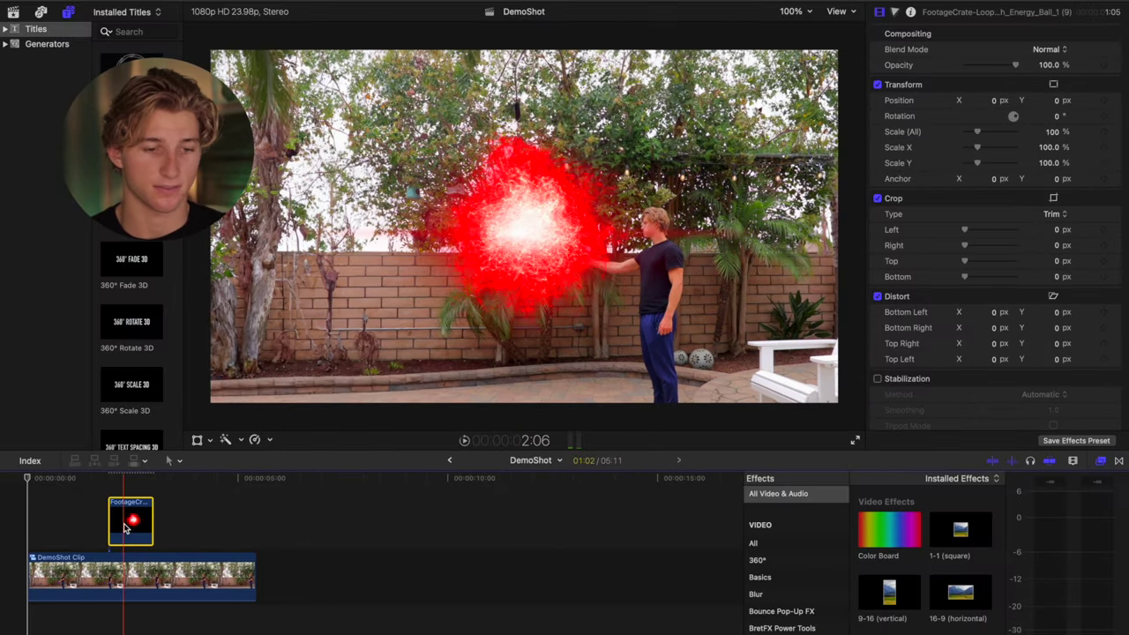
key("super+equal")
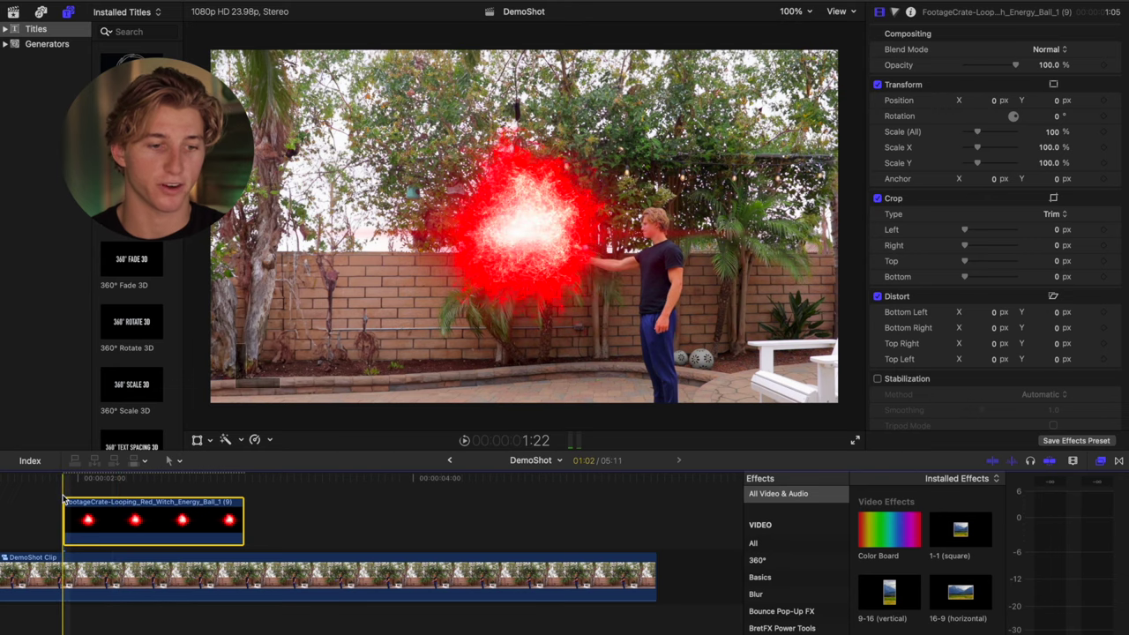
scroll(64, 500, "left", 6)
left_click(141, 500)
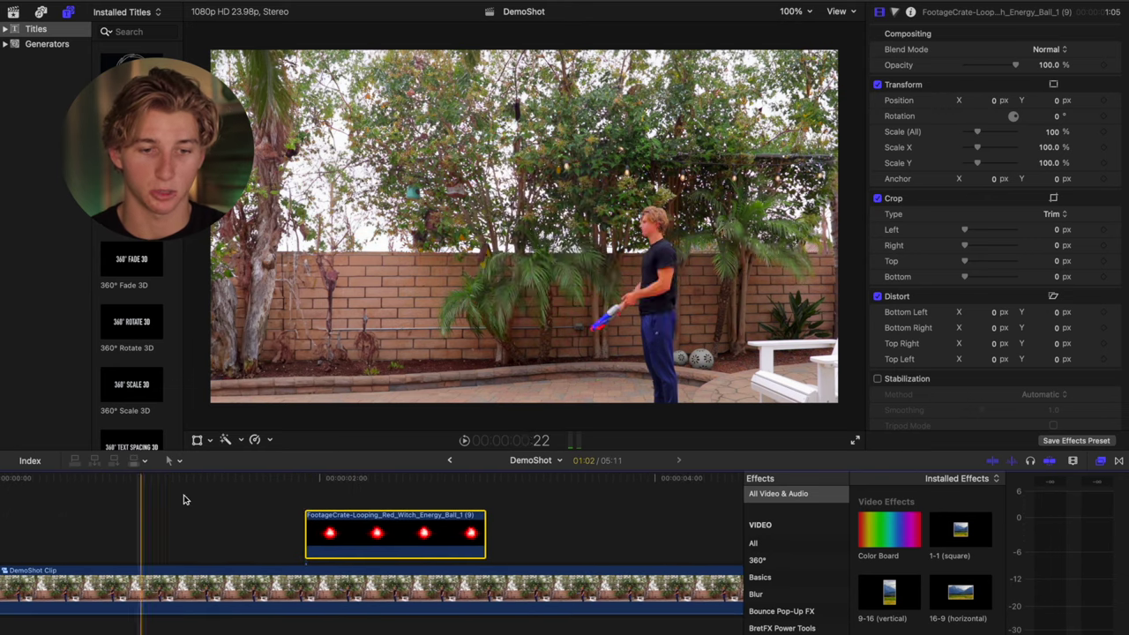
left_click(309, 507)
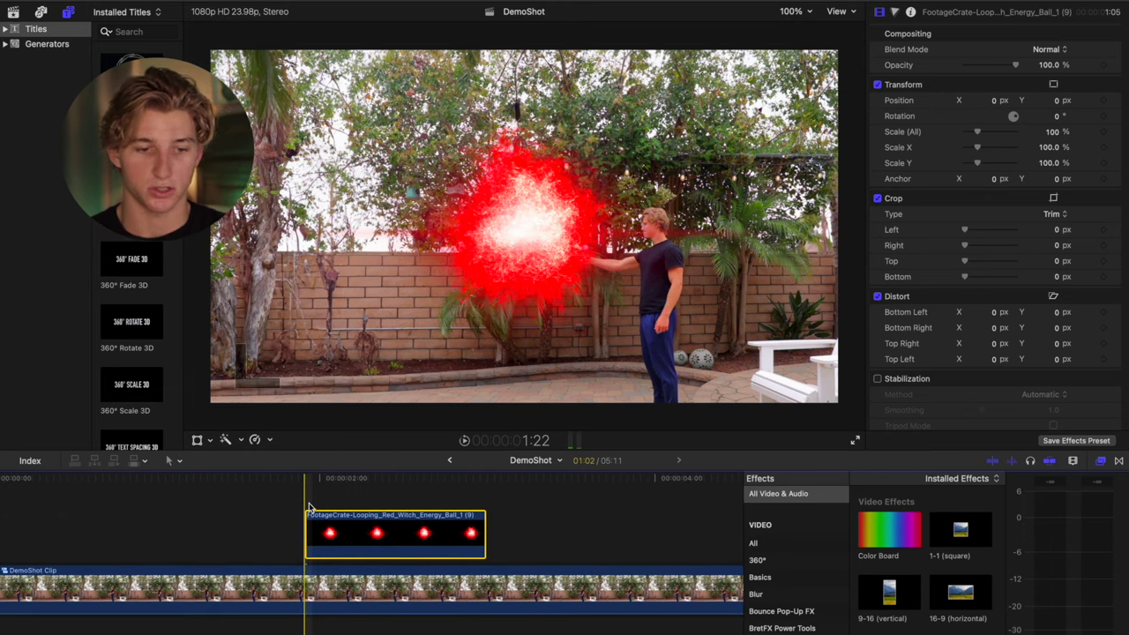
key("Right")
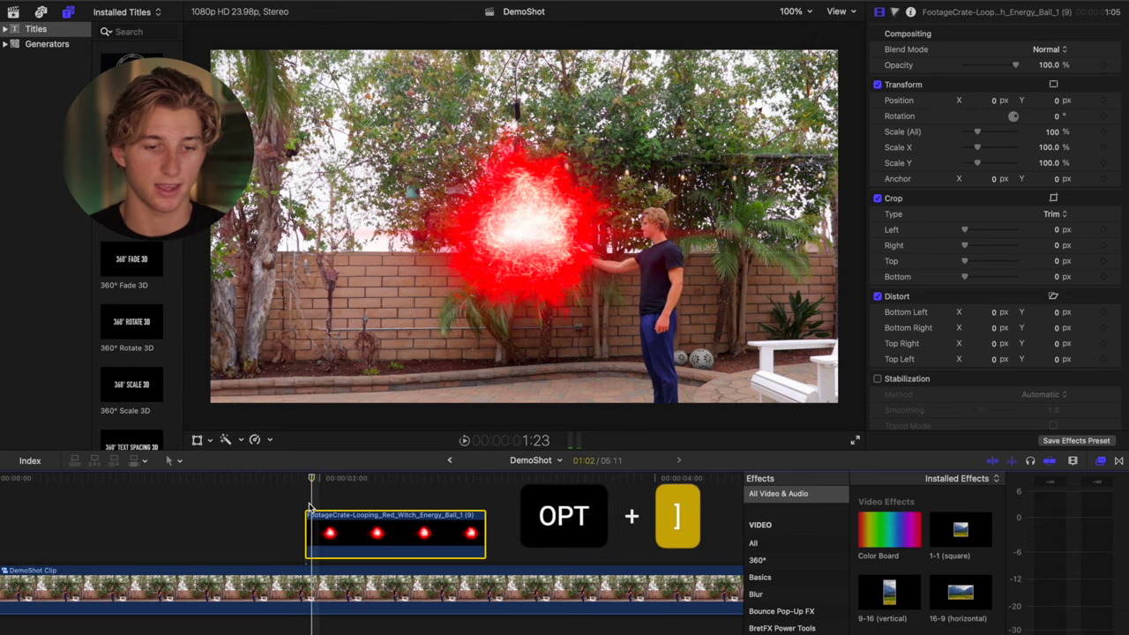
key("alt+bracketright")
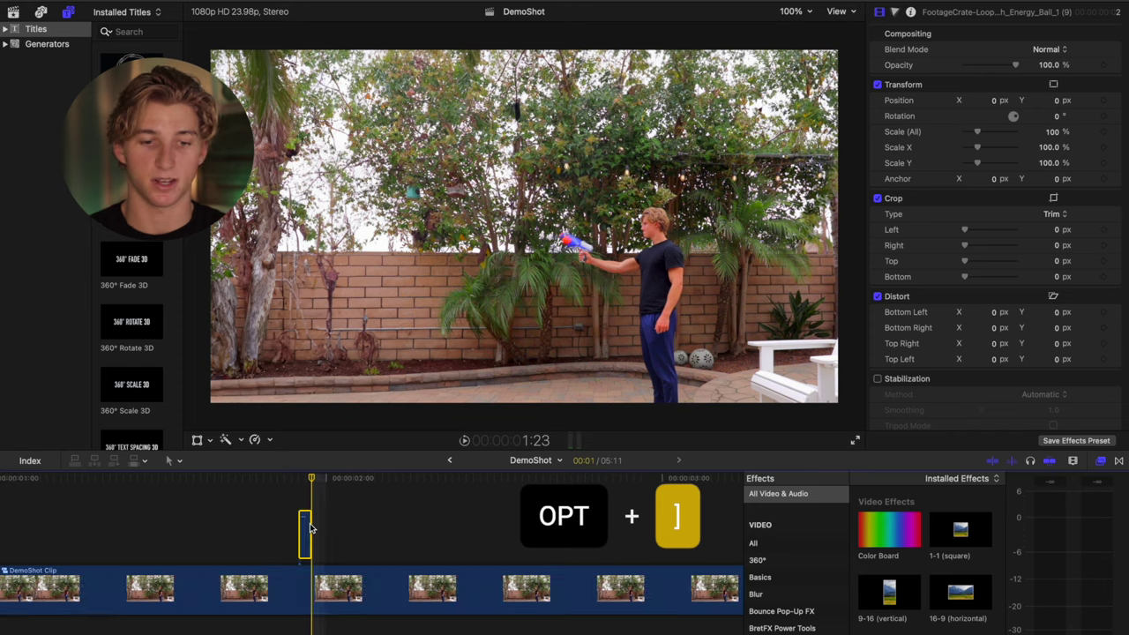
- Slide the short flash clip so it starts on the frame the gun fires
scroll(310, 527, "up", 4)
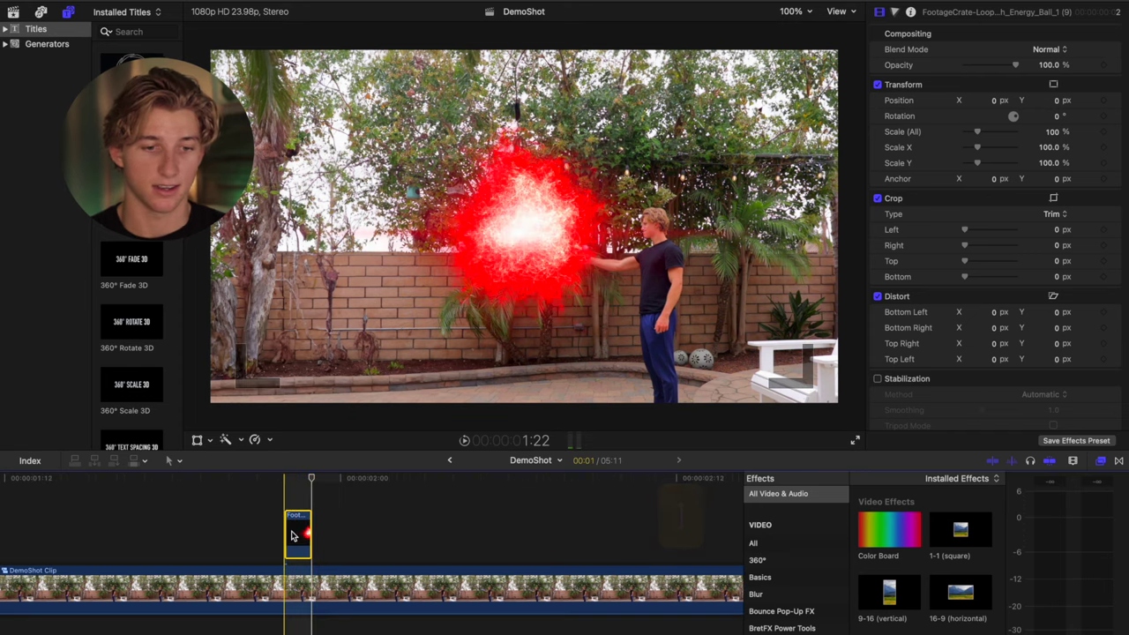
left_click_drag(303, 536, 202, 561)
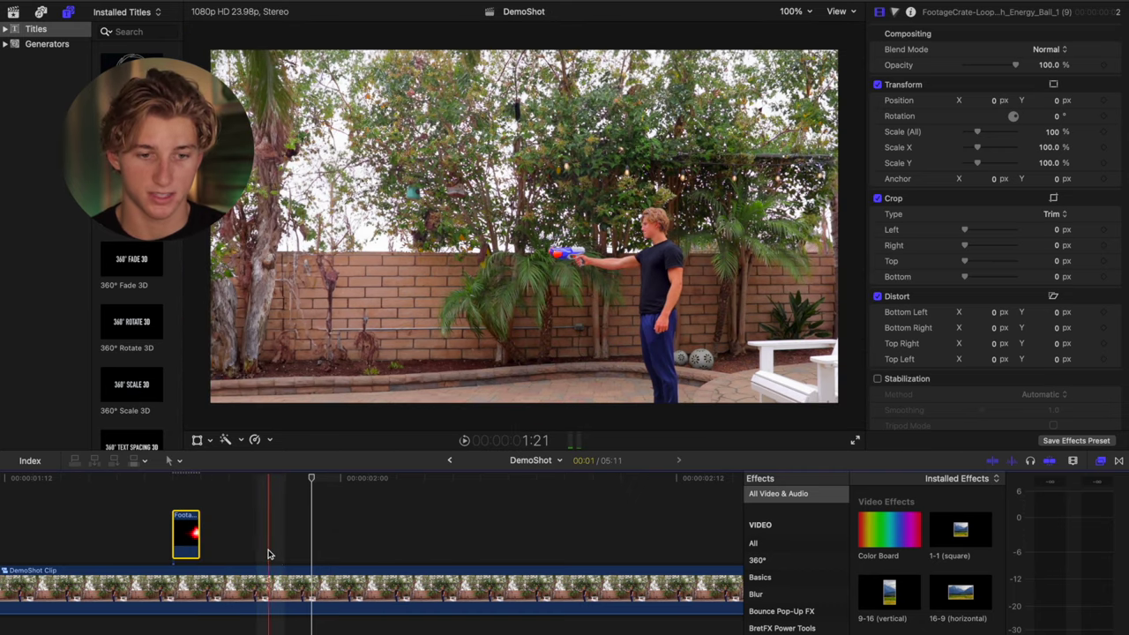
left_click(256, 483)
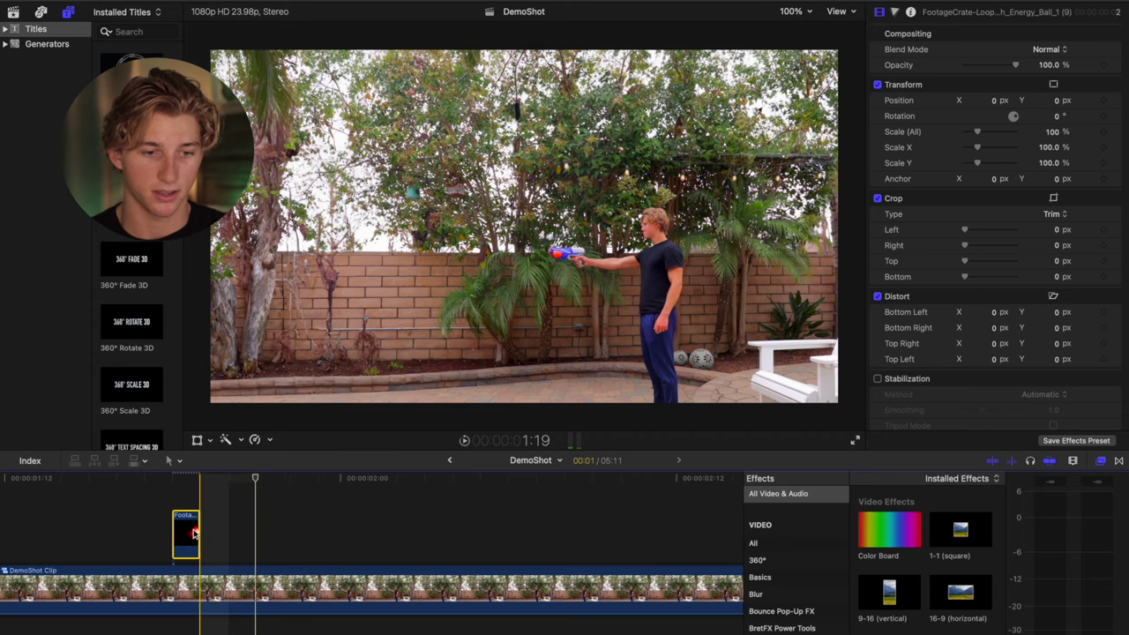
left_click_drag(199, 532, 283, 532)
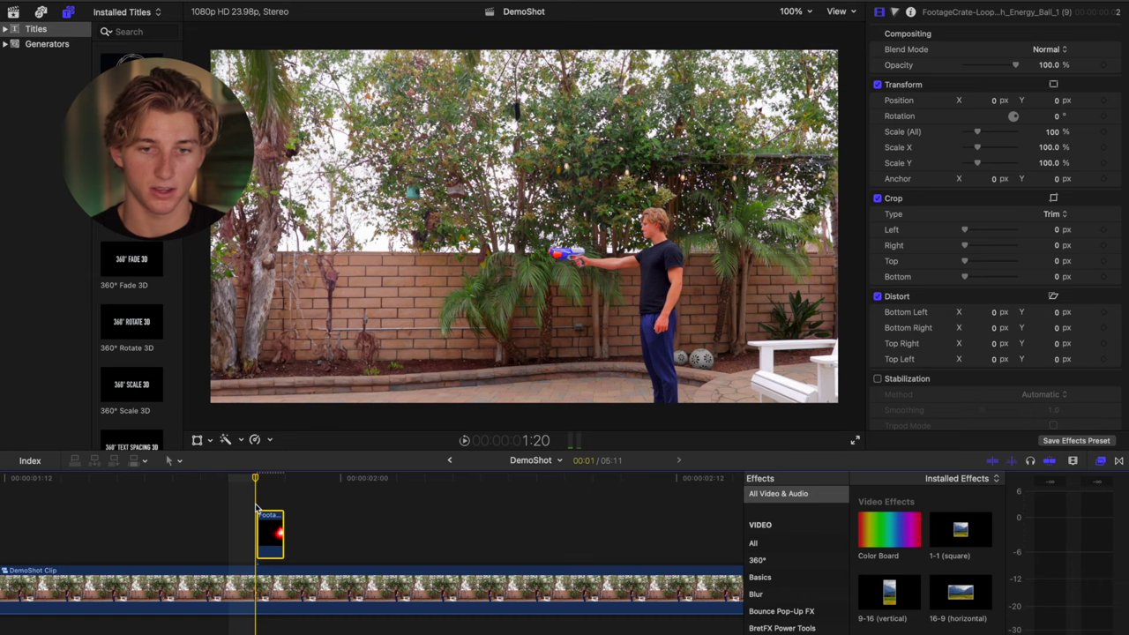
key("Right")
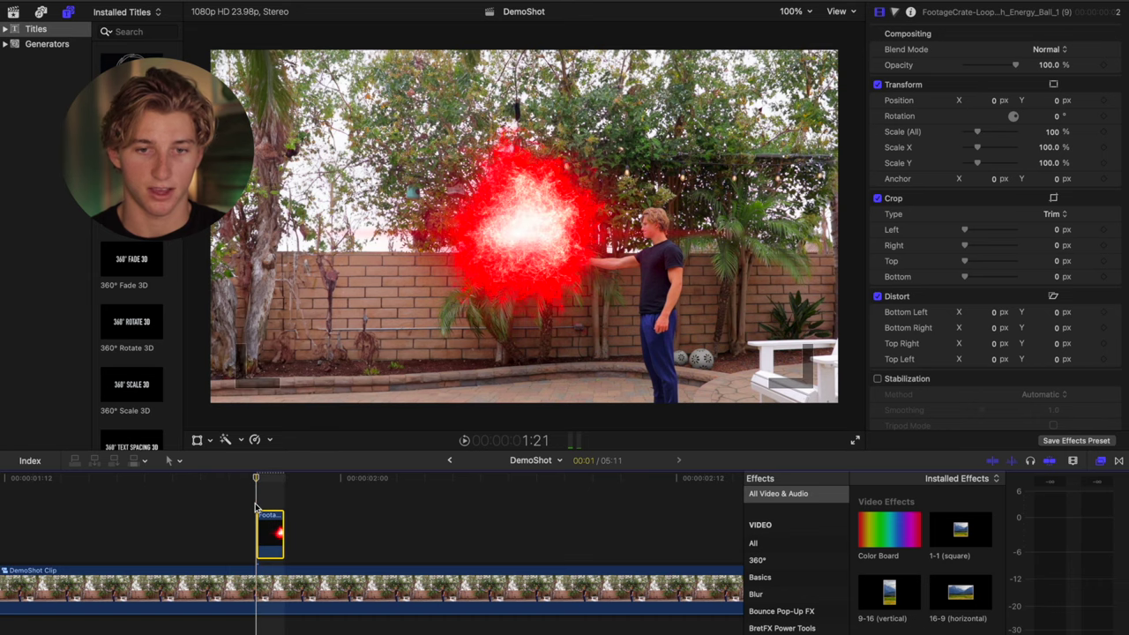
- Scale the burst to 19.49% on the blaster's muzzle and set its blend mode to Screen
left_click(198, 439)
left_click_drag(209, 405, 524, 253)
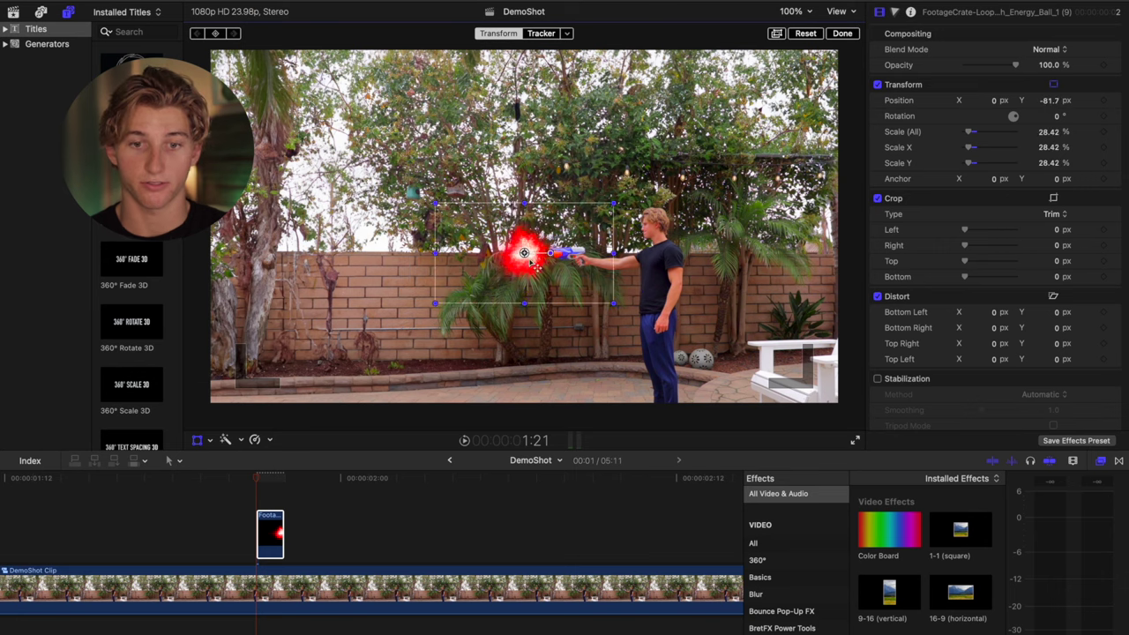
key("super+equal")
left_click_drag(689, 194, 660, 214)
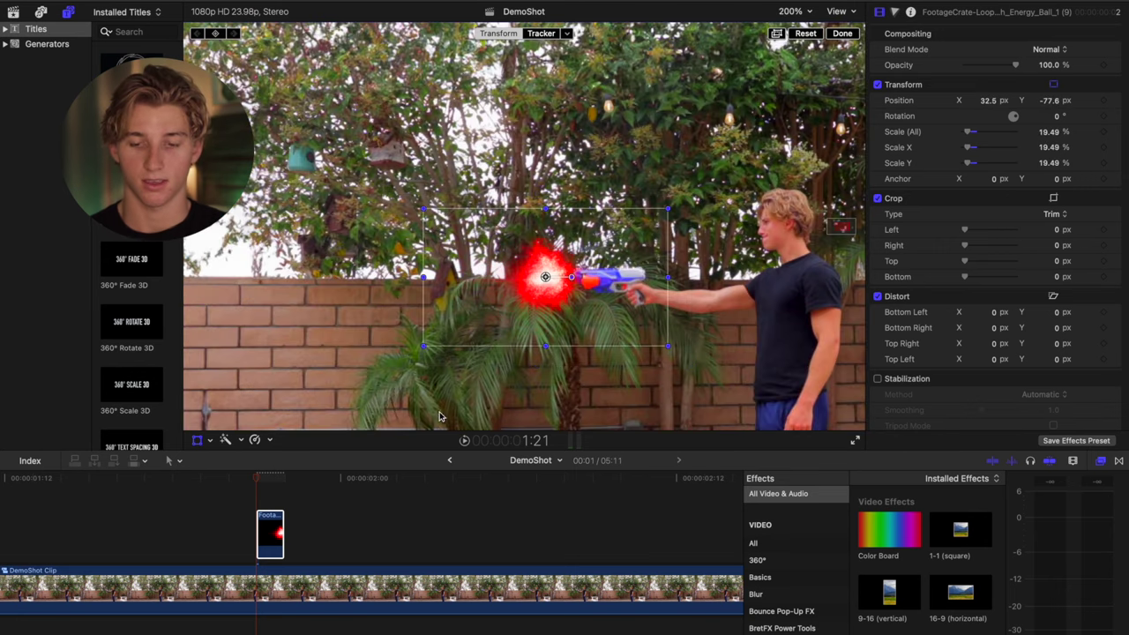
key("shift+z")
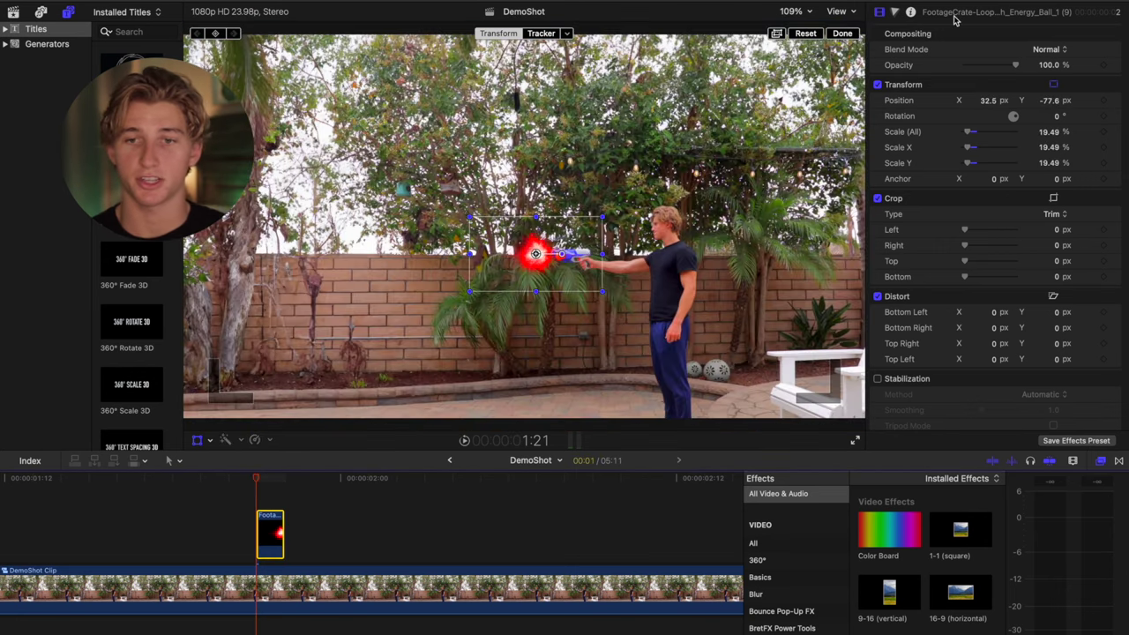
left_click(1063, 51)
left_click(1045, 179)
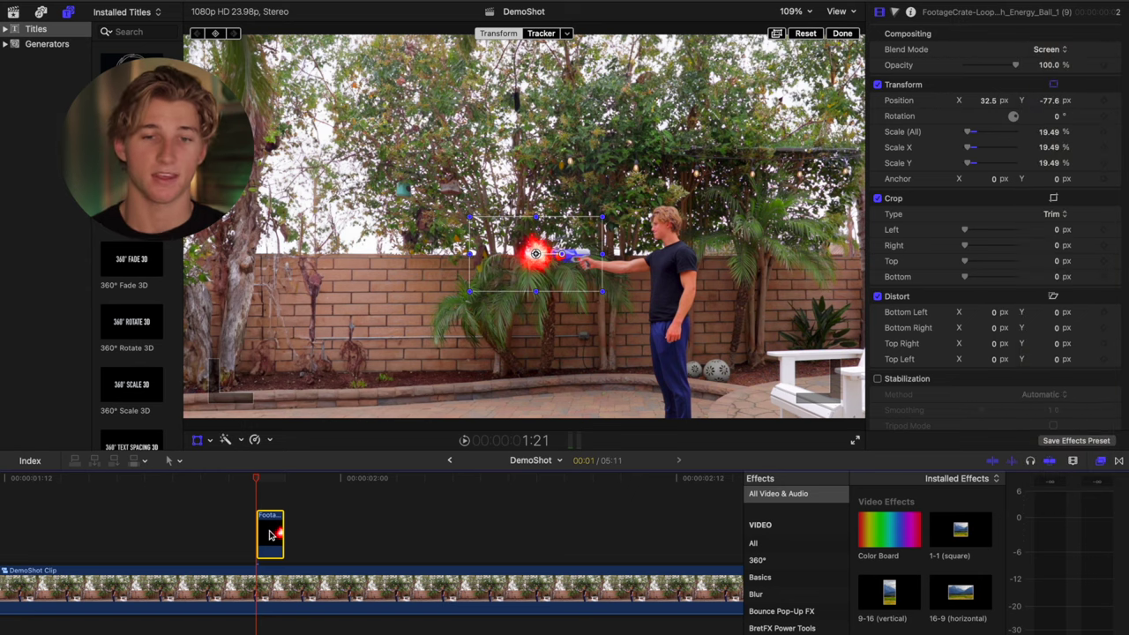
- Add the Beam generator above the footage, starting with the flash clip
left_click(44, 44)
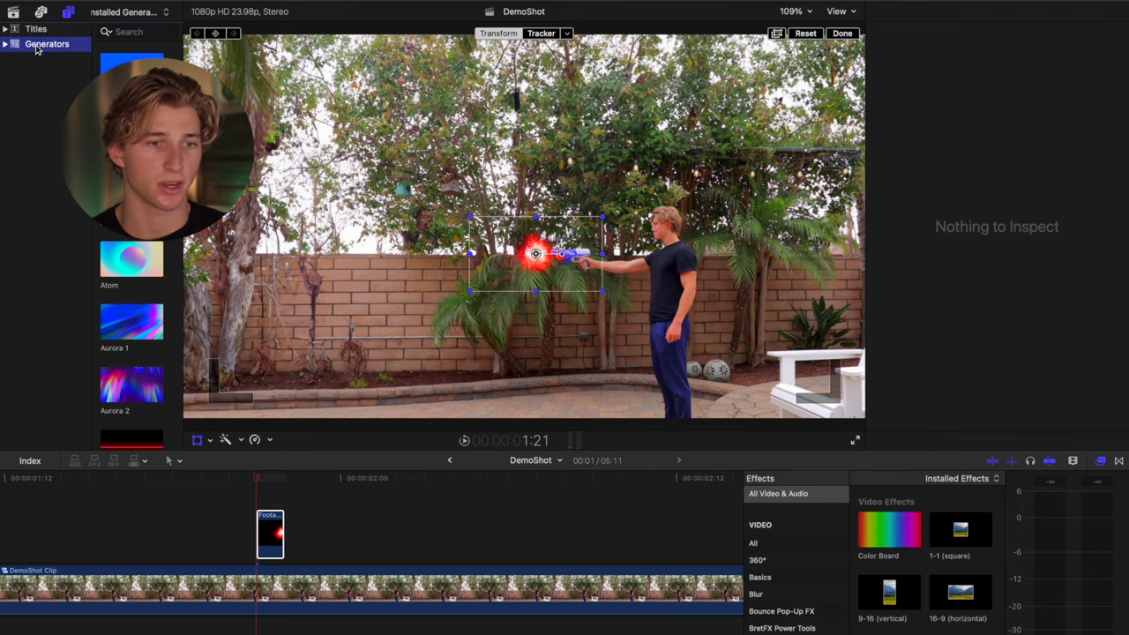
scroll(112, 259, "down", 4)
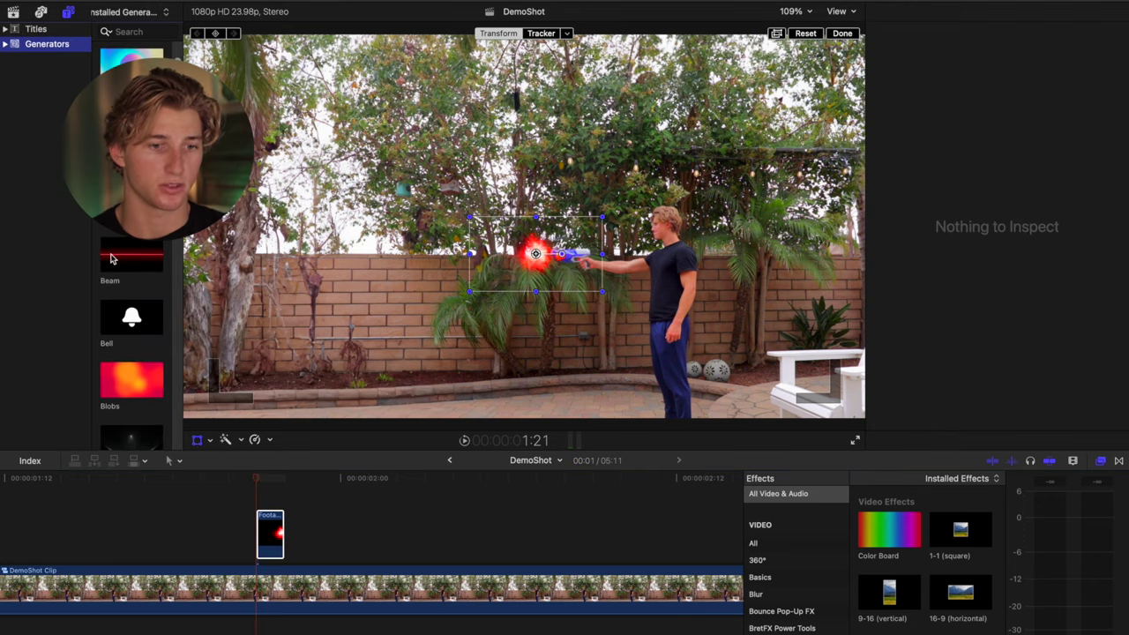
left_click_drag(110, 256, 285, 496)
scroll(285, 497, "left", 1)
left_click_drag(335, 540, 313, 490)
- Trim the Beam clip to a brief 5 frames and return to its start
left_click(285, 600)
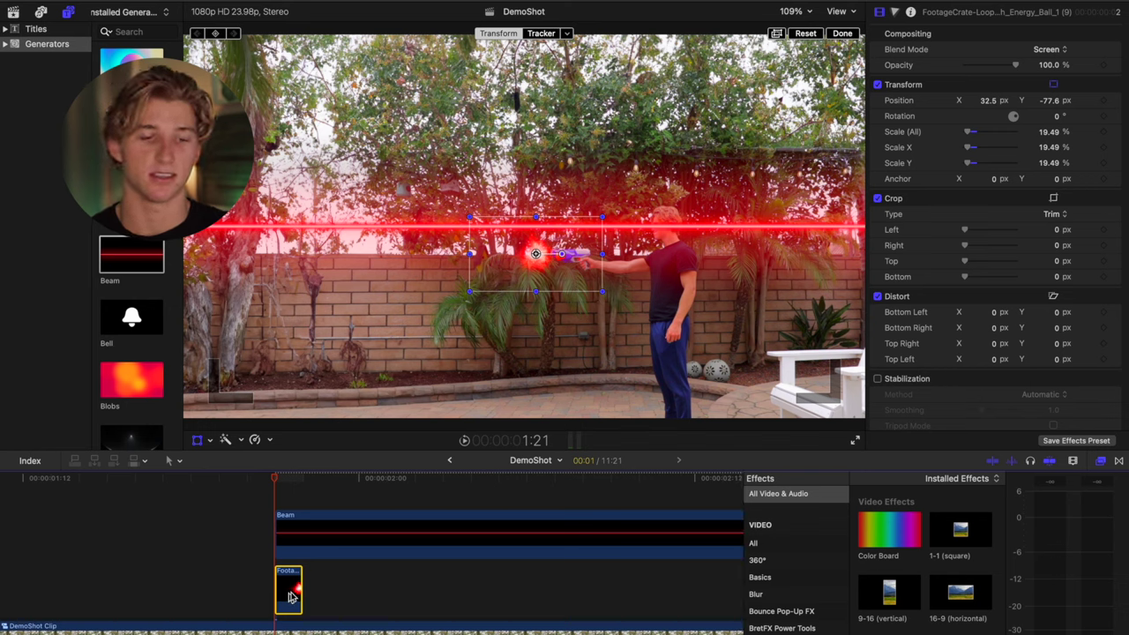
left_click(283, 518)
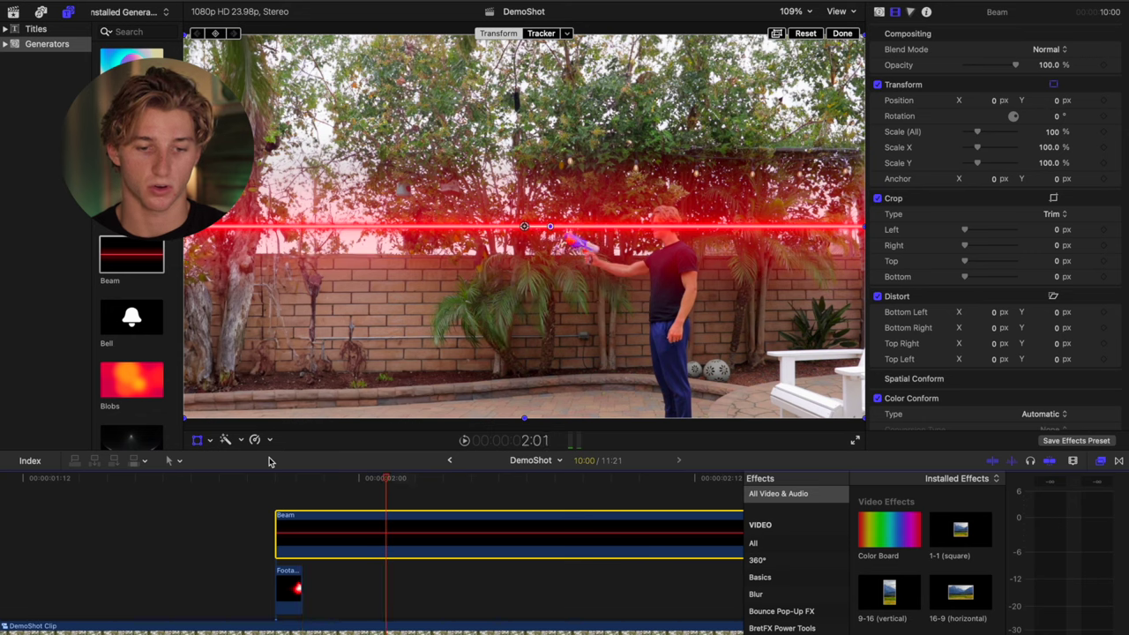
left_click(417, 547)
key("alt+bracketright")
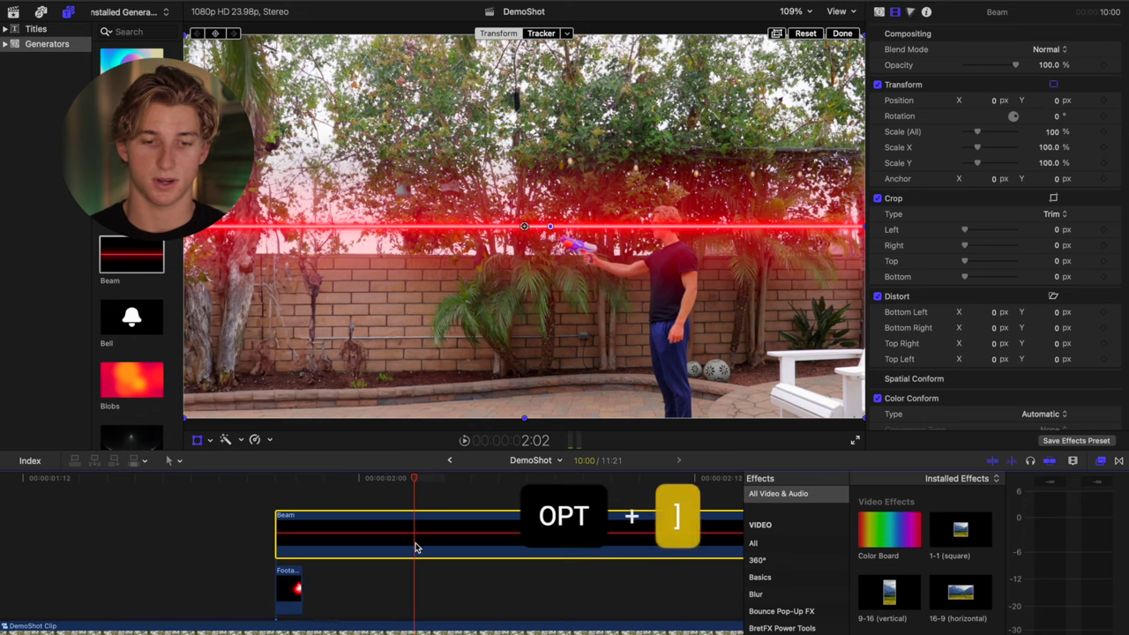
key("slash")
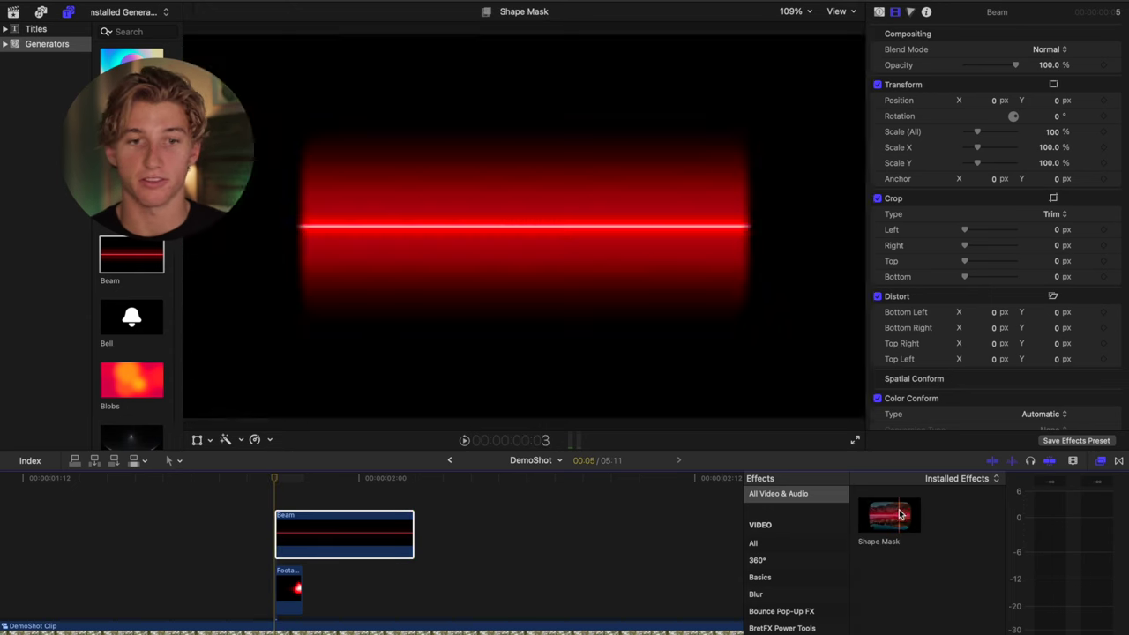
- Apply a Shape Mask to the Beam, squashed into a thin, shorter band
left_click_drag(904, 519, 336, 532)
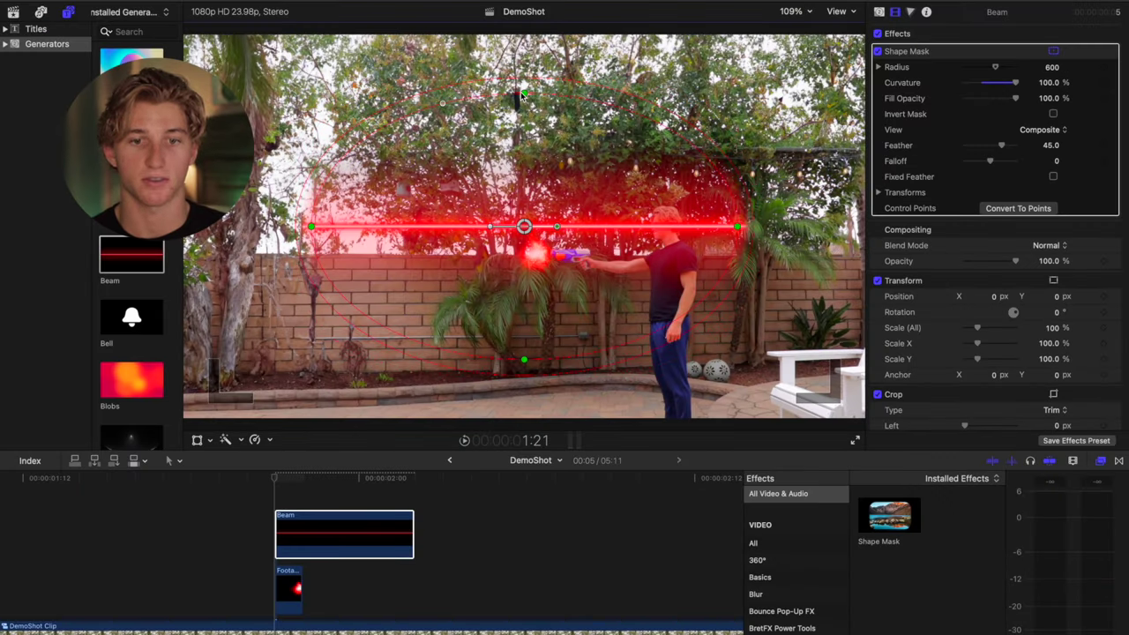
left_click_drag(524, 363, 538, 240)
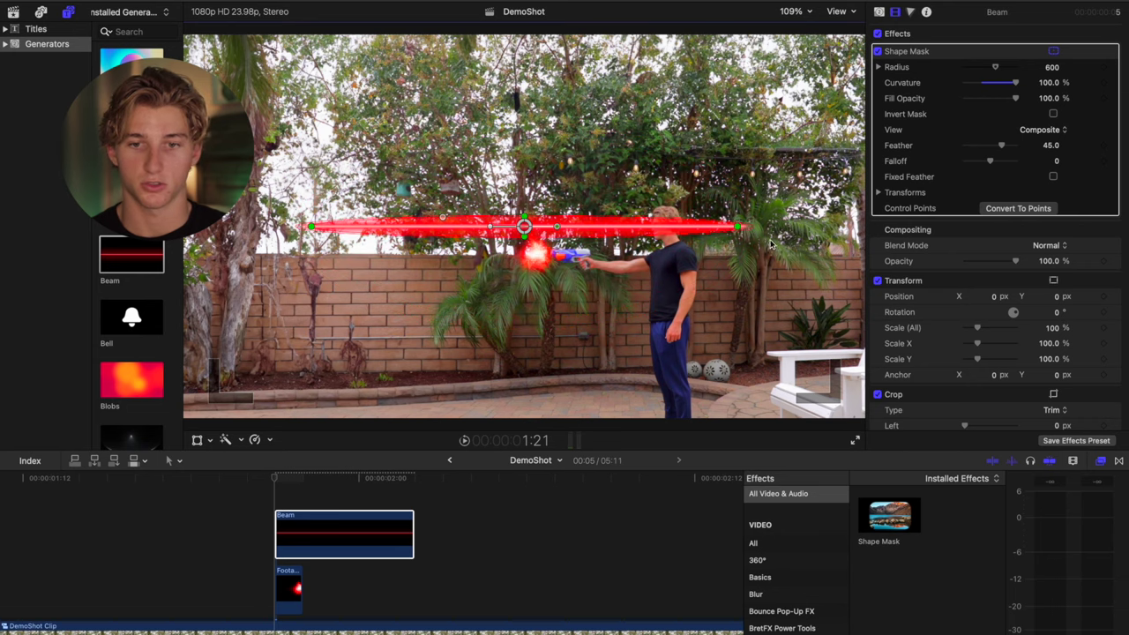
left_click_drag(739, 228, 635, 226)
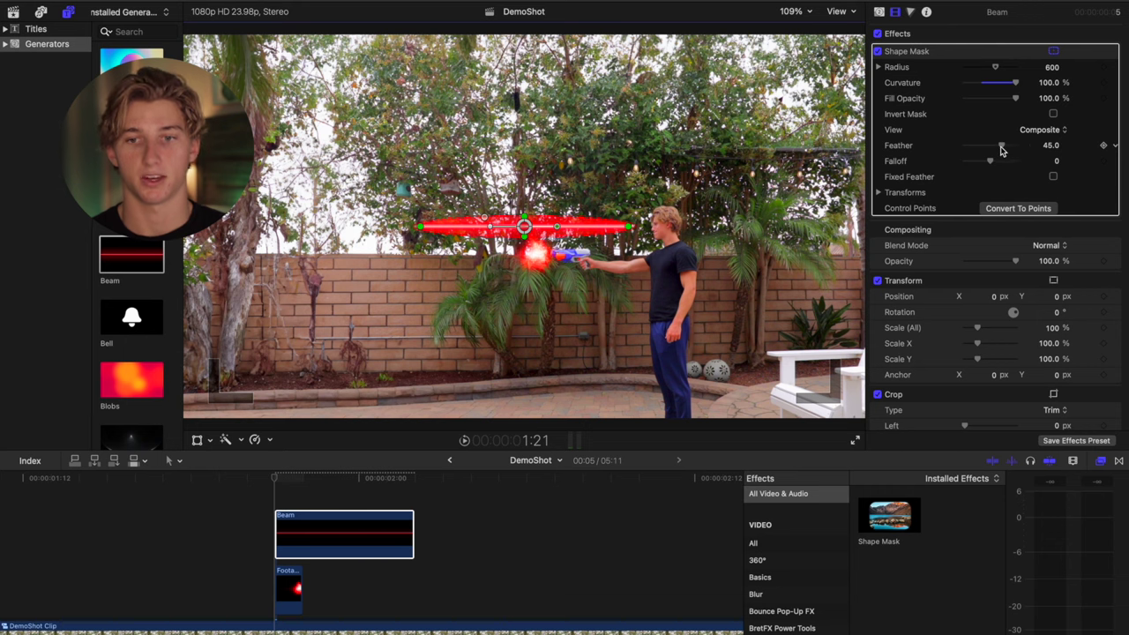
- Raise the mask feather to 1421.3 and shorten the beam further
left_click_drag(1001, 150, 1028, 152)
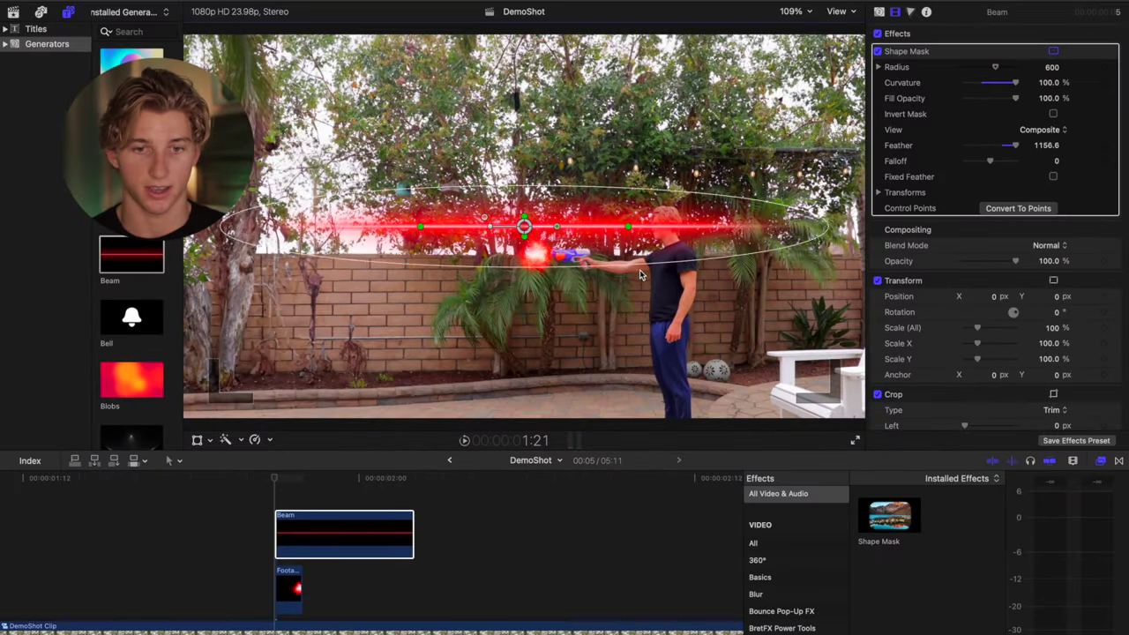
left_click_drag(641, 275, 649, 282)
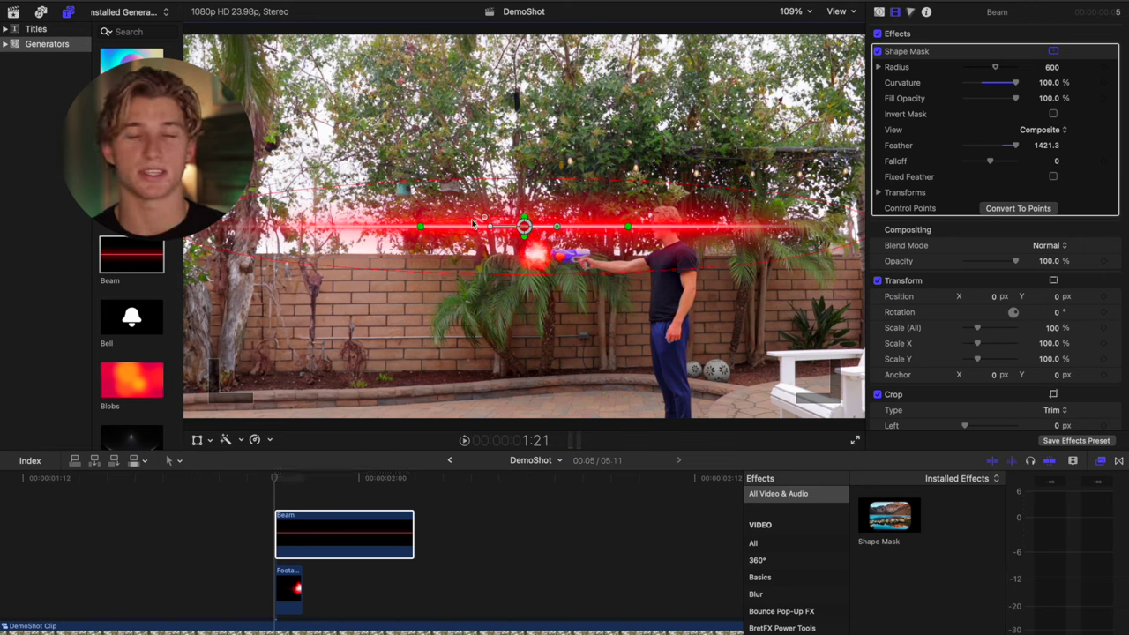
left_click_drag(631, 229, 600, 230)
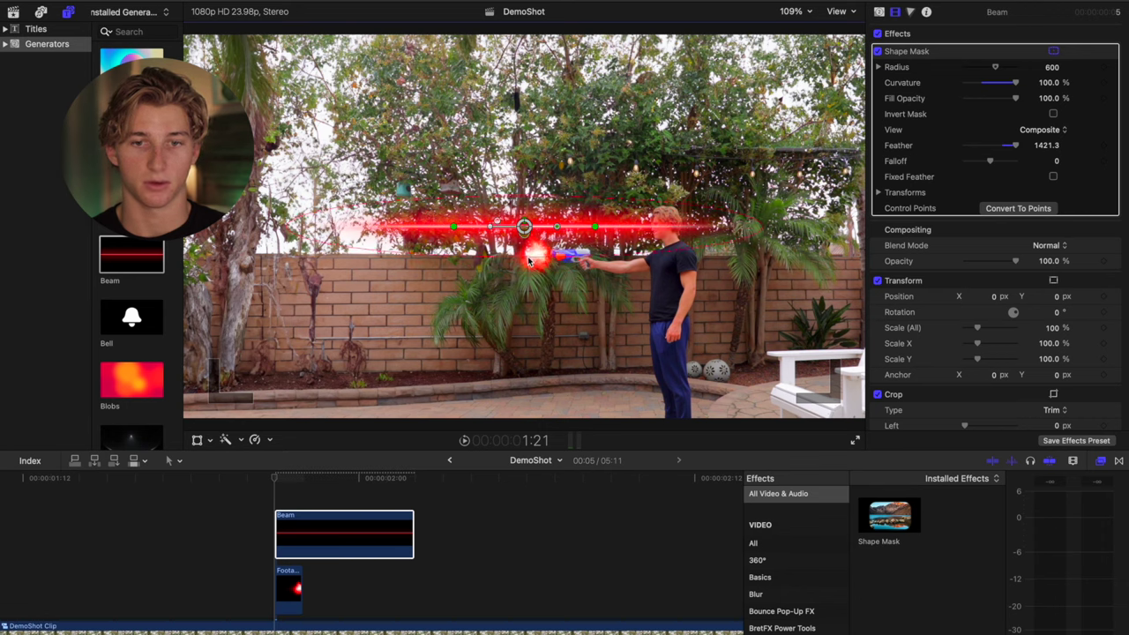
left_click(331, 533)
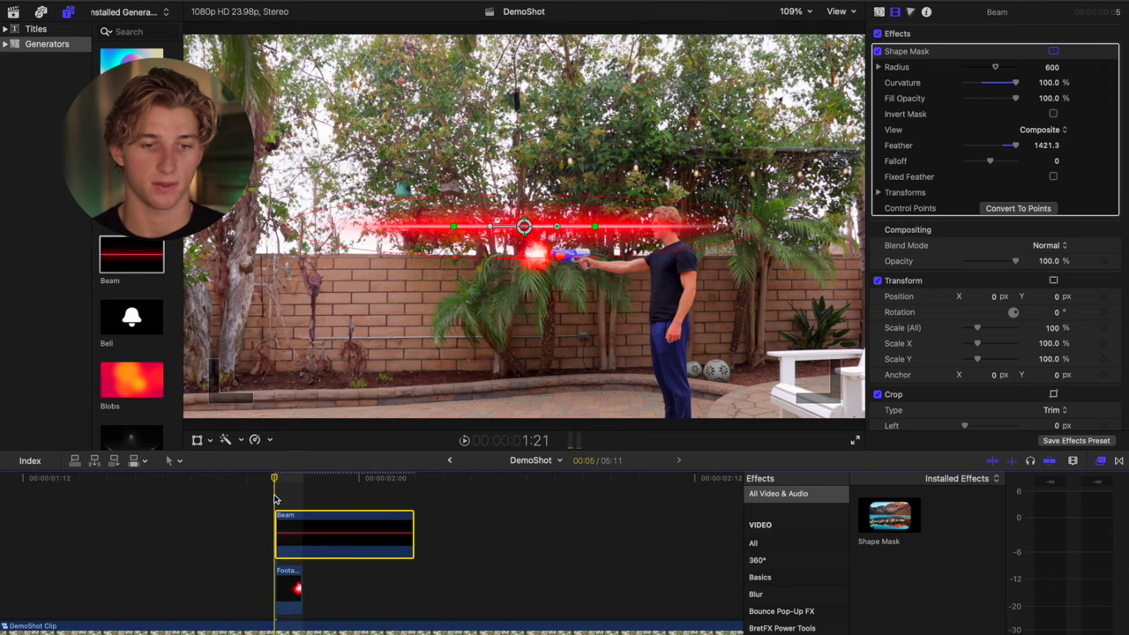
left_click(198, 441)
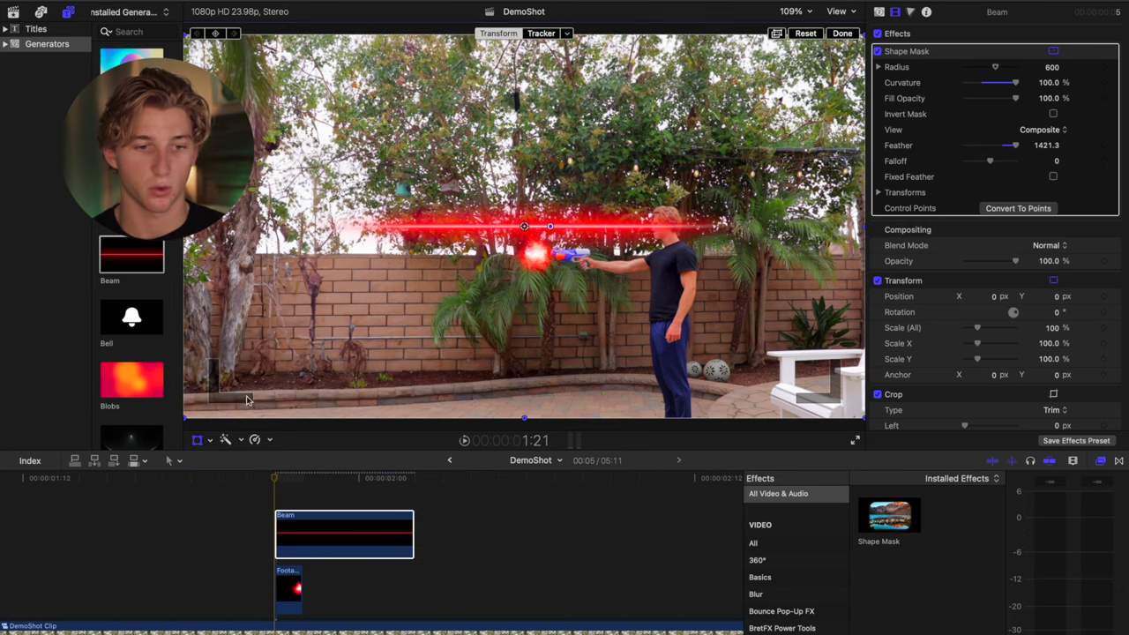
- Scale the Beam to 41.28% × 52.35% at −105.4, −76.2 on the muzzle, blended with Screen
left_click_drag(187, 422, 336, 332)
left_click_drag(510, 253, 426, 302)
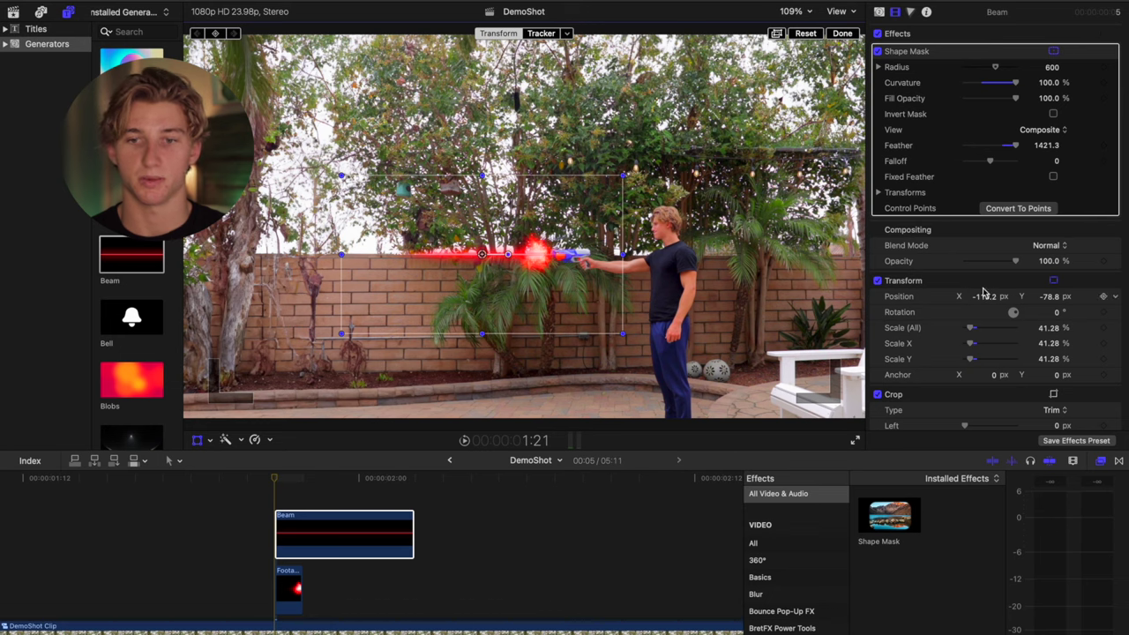
left_click(1050, 247)
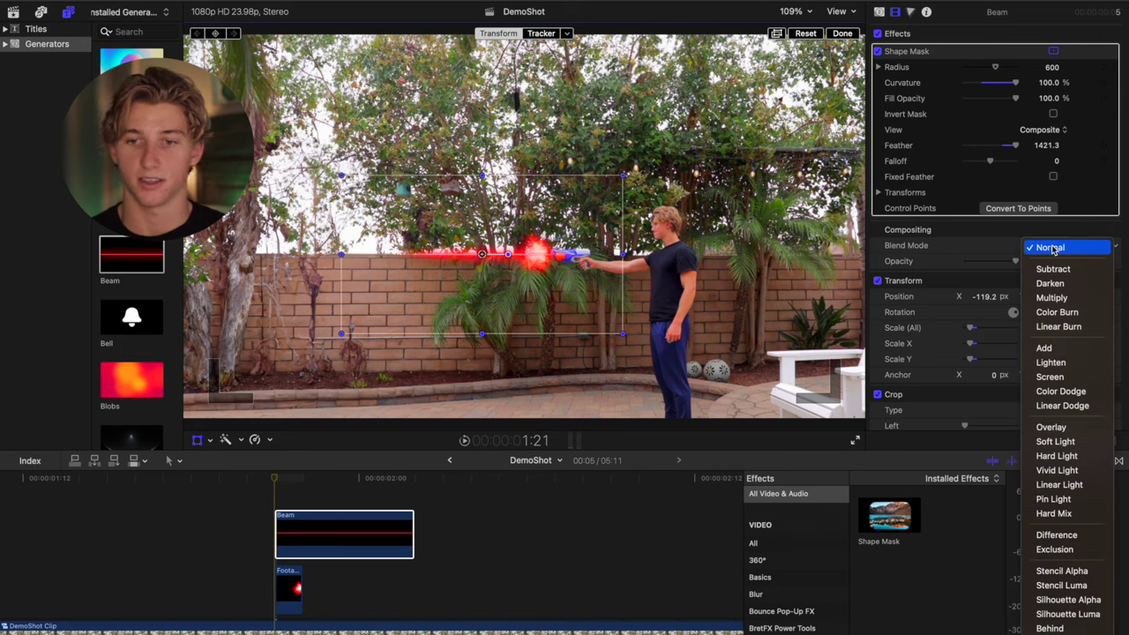
left_click(1058, 378)
left_click_drag(482, 254, 486, 253)
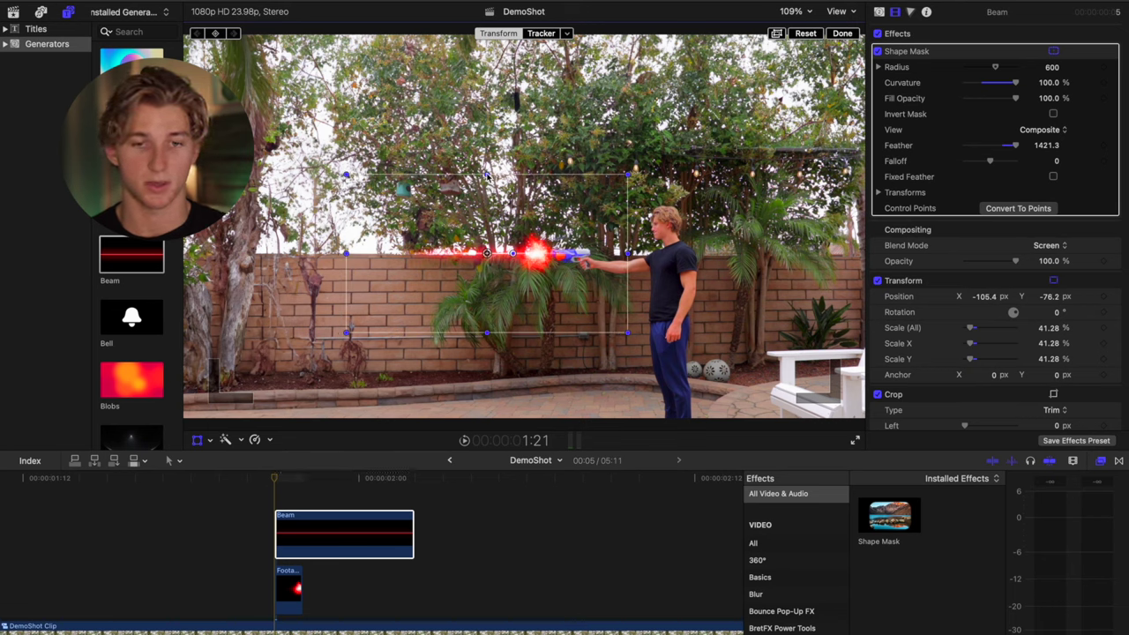
mouse_move(487, 175)
left_mouse_down()
mouse_move(490, 131)
mouse_move(494, 155)
left_mouse_up()
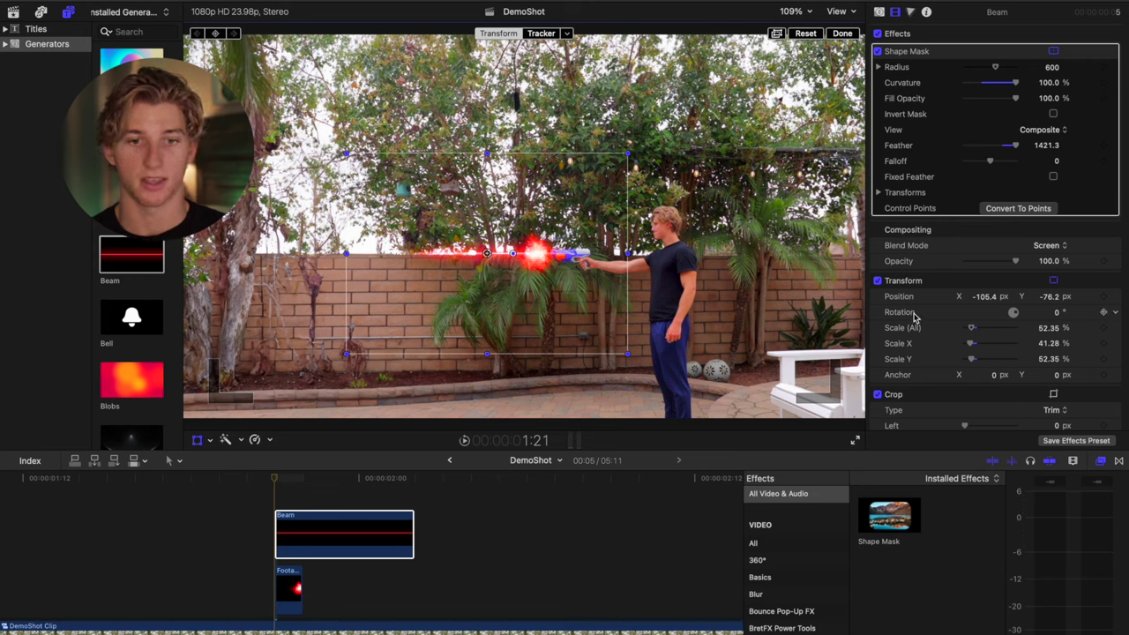
- Keyframe the beam's Position from −105.4, −76.2 to −1379.5, −62.4 and trim the clip
left_click(1104, 298)
key("Right")
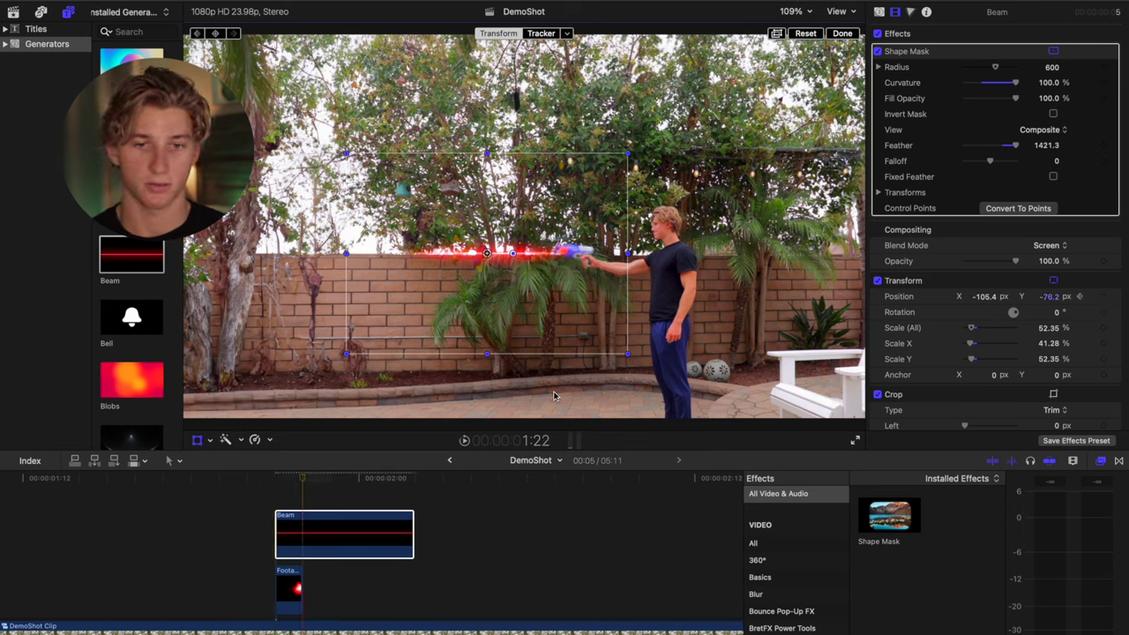
left_click_drag(580, 312, 126, 277)
key("Right")
key("Right")
key("Right")
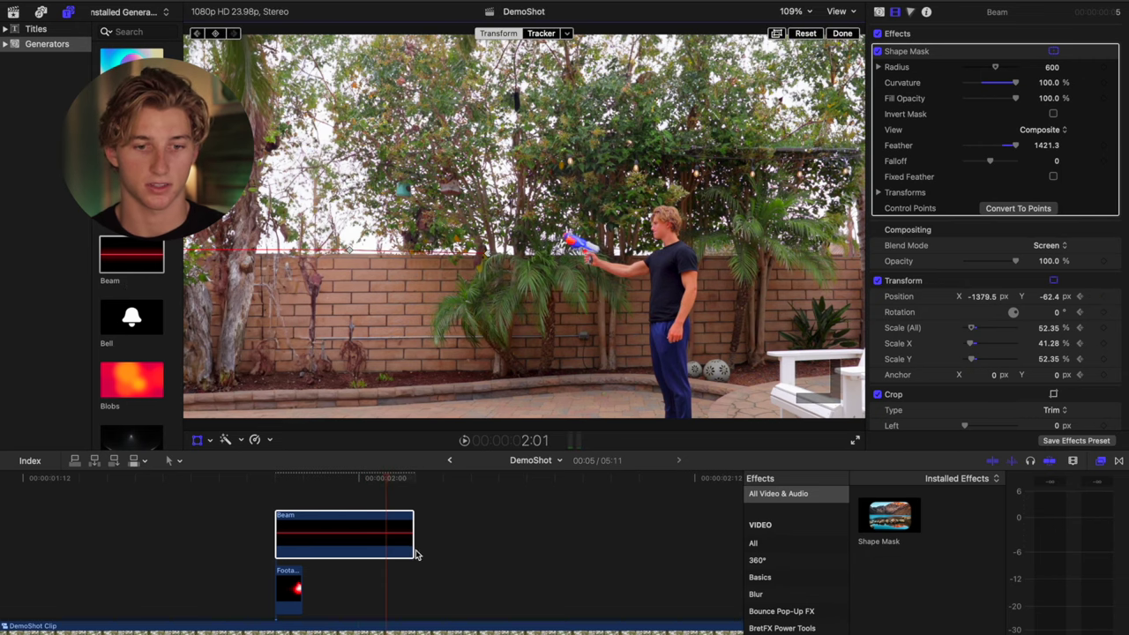
left_click_drag(413, 547, 387, 530)
- Play back the blast from just before the shot, then return to its first frame
left_click(268, 491)
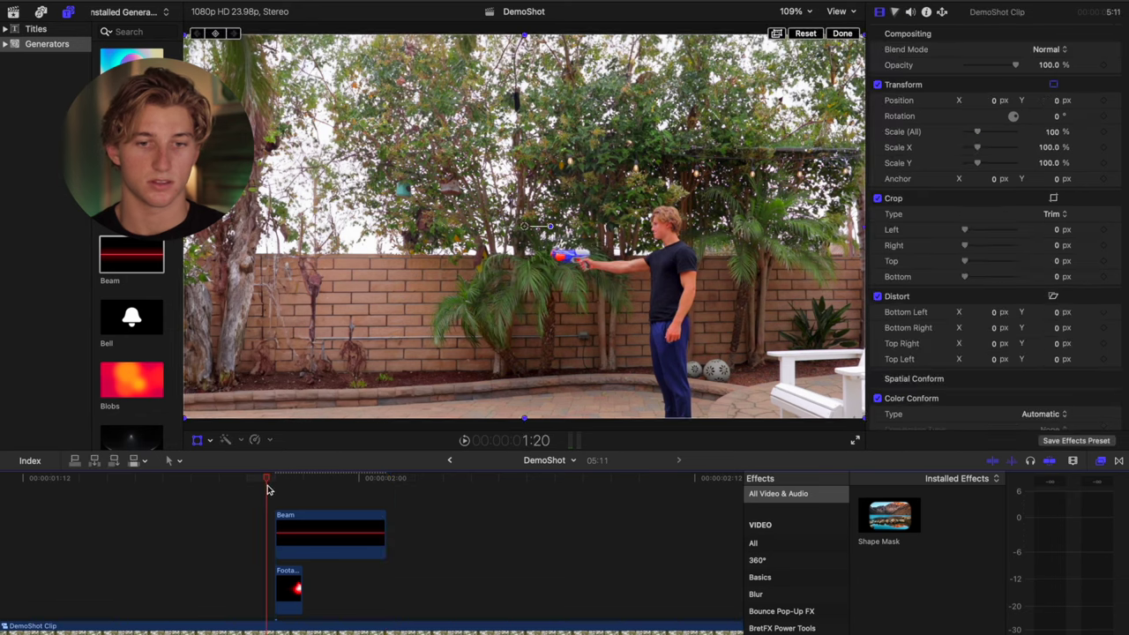
key("space")
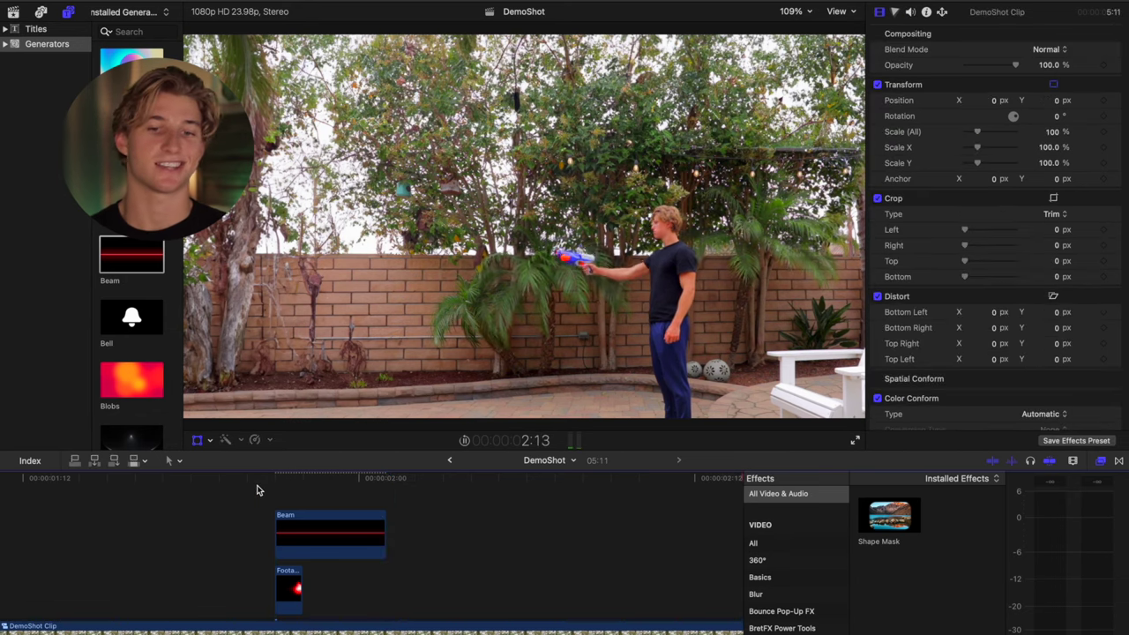
key("space")
left_click(274, 481)
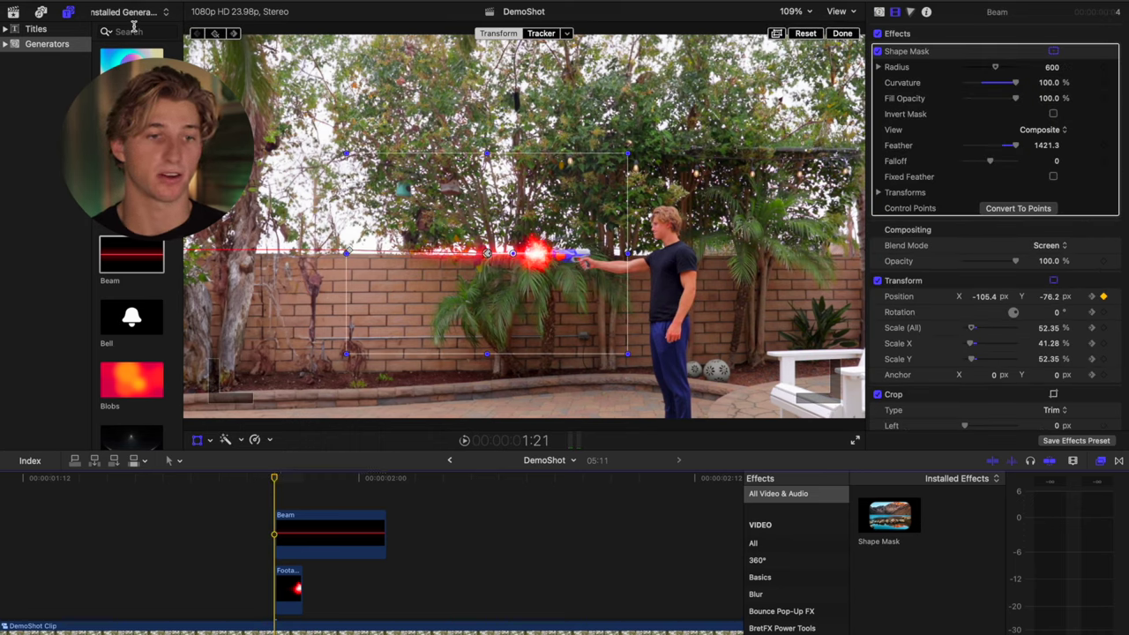
- Place an Adjustment Layer above the Beam, trimmed to the blast's opening frames
left_click(66, 32)
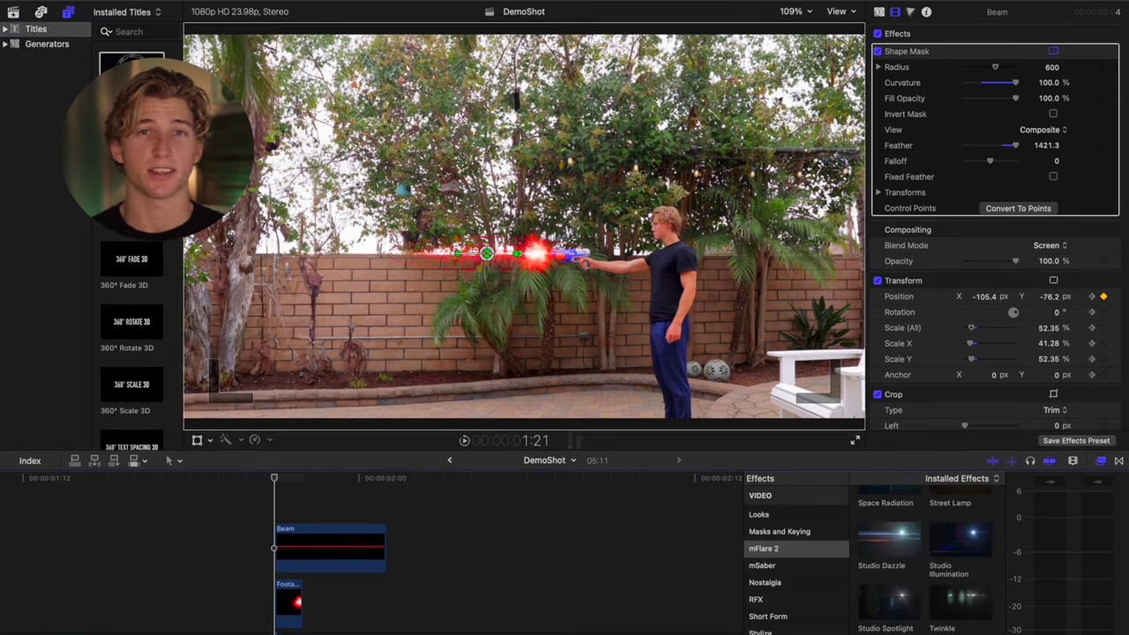
left_click_drag(132, 64, 280, 511)
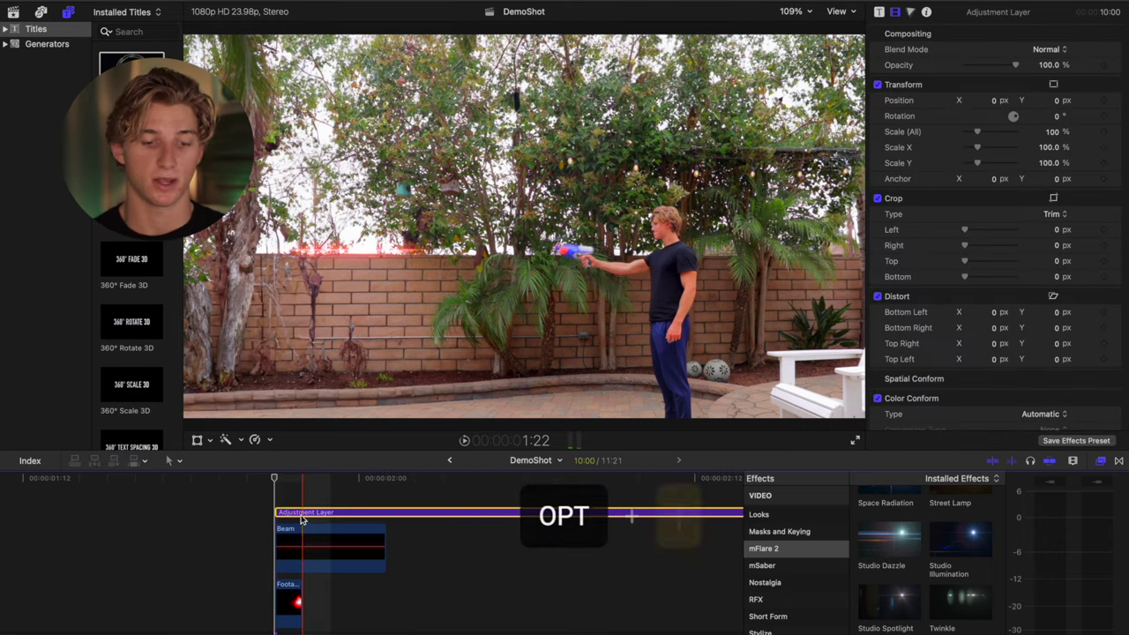
key("alt+bracketright")
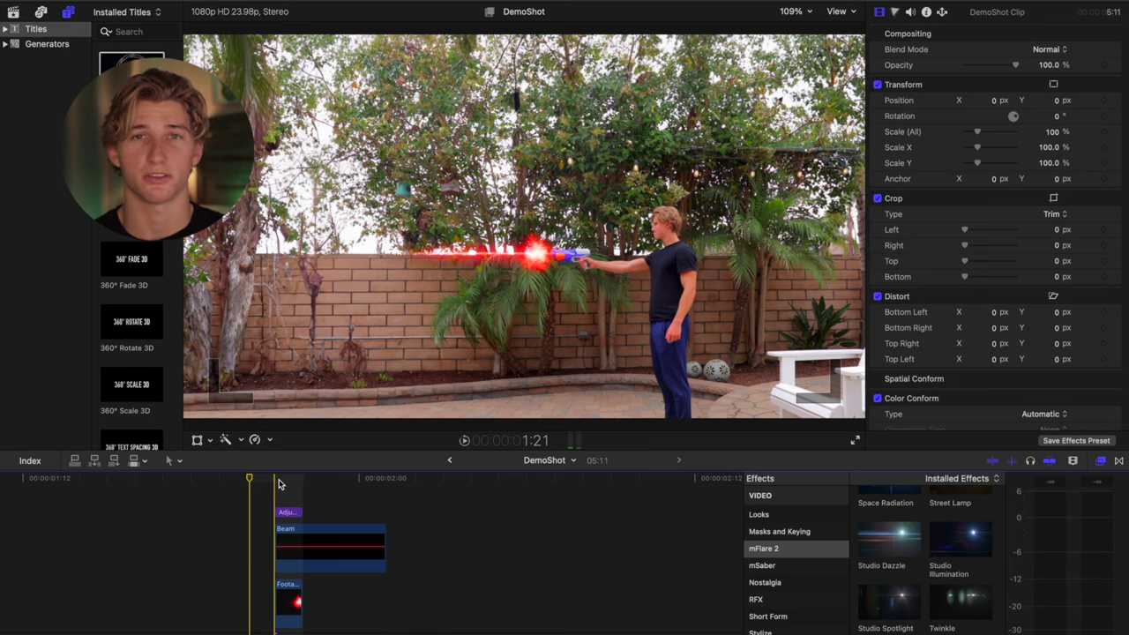
left_click(277, 512)
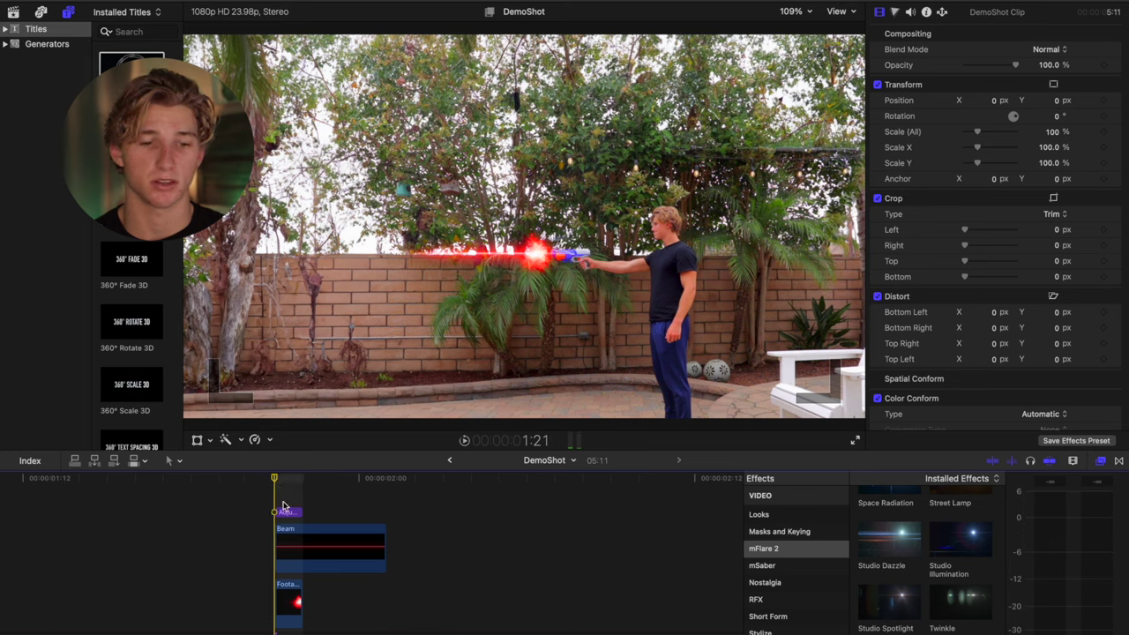
scroll(898, 577, "up", 2)
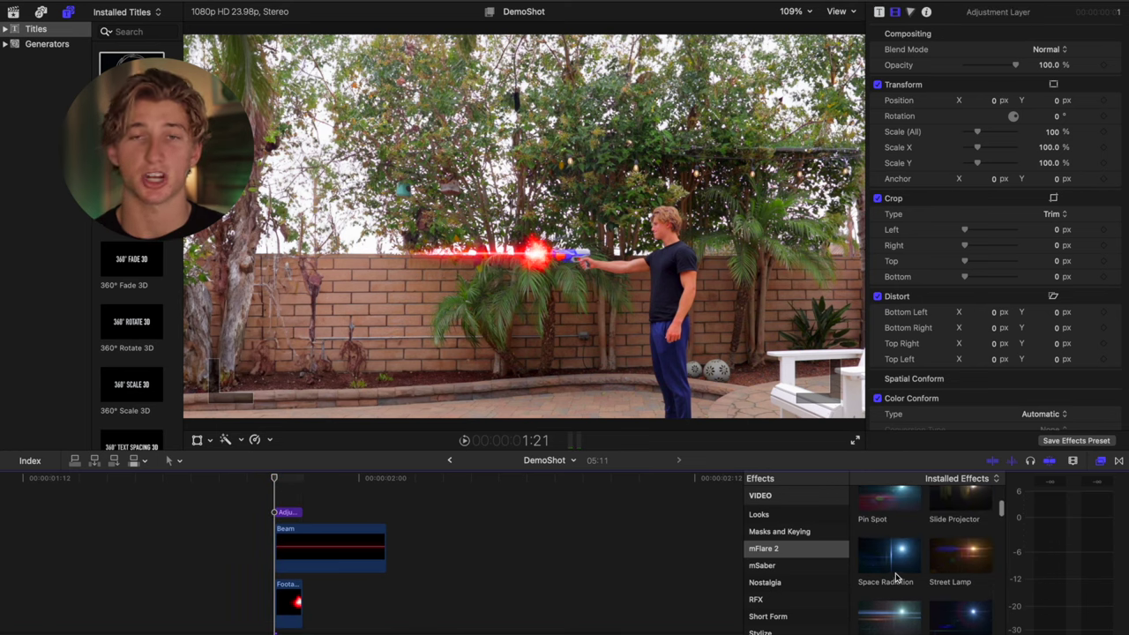
- Apply mFlare 2 to the adjustment layer and centre its light on the gun muzzle
scroll(897, 578, "down", 5)
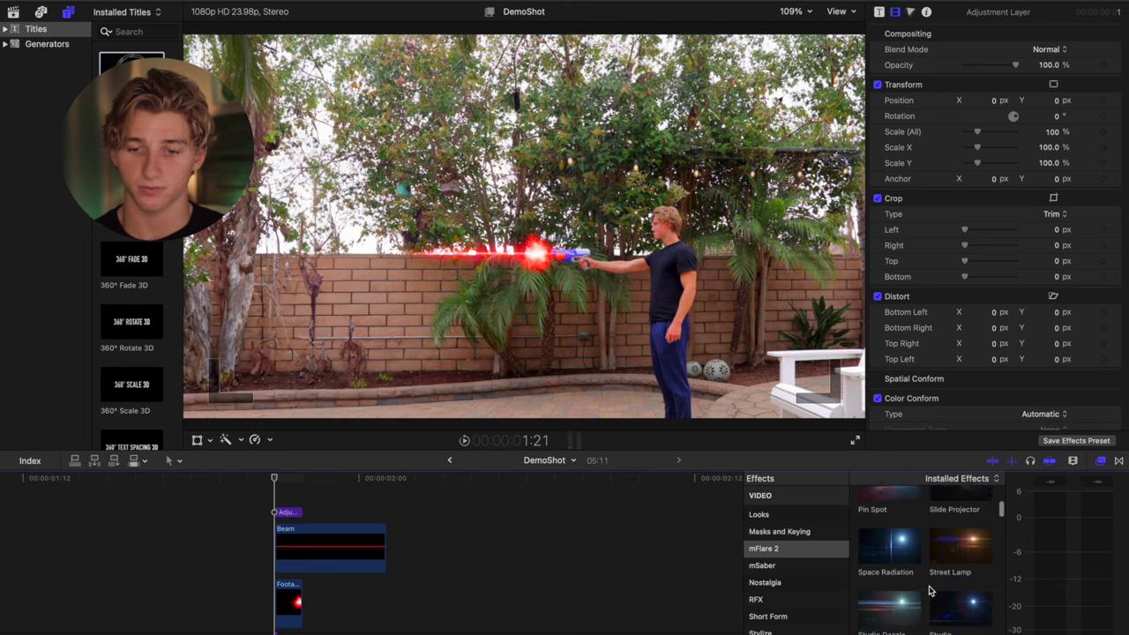
left_click_drag(895, 560, 284, 512)
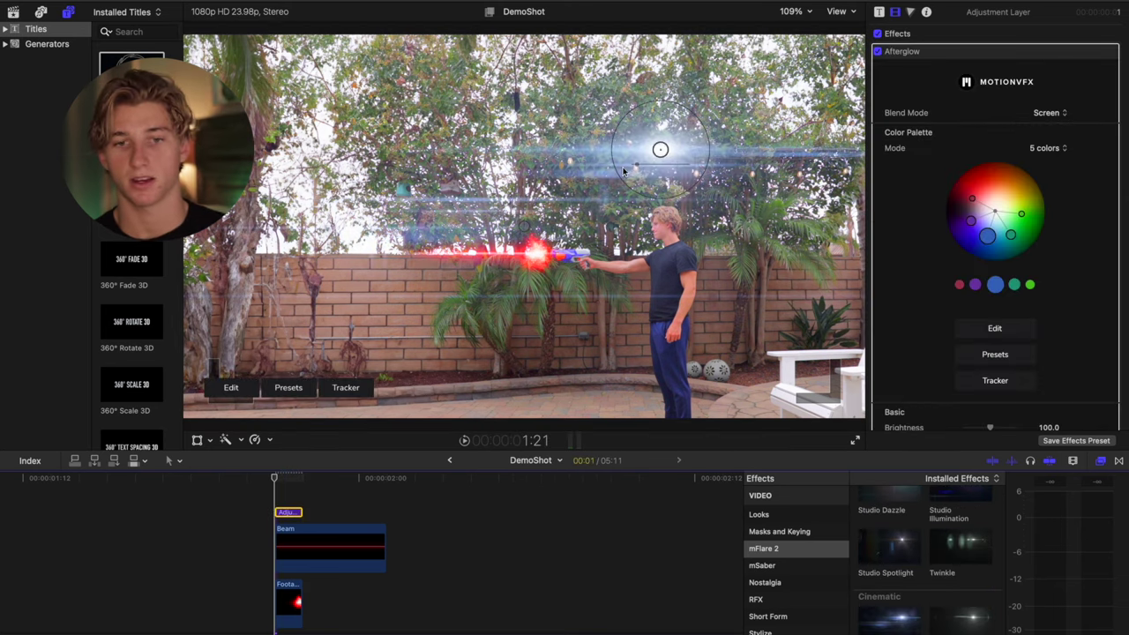
left_click_drag(524, 228, 406, 307)
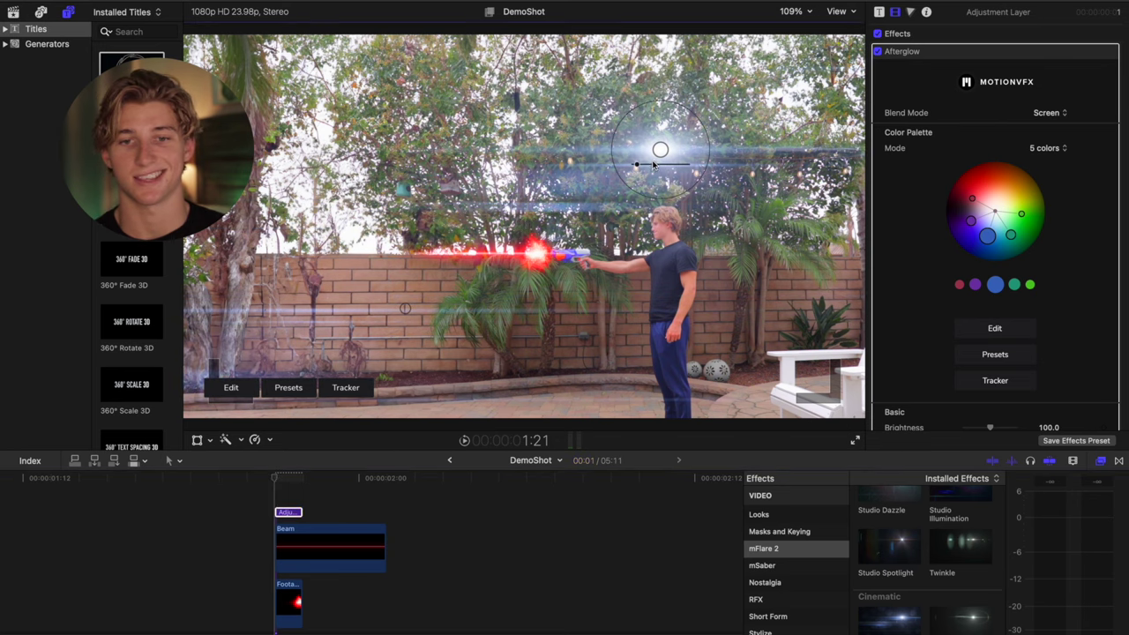
left_click_drag(661, 150, 535, 252)
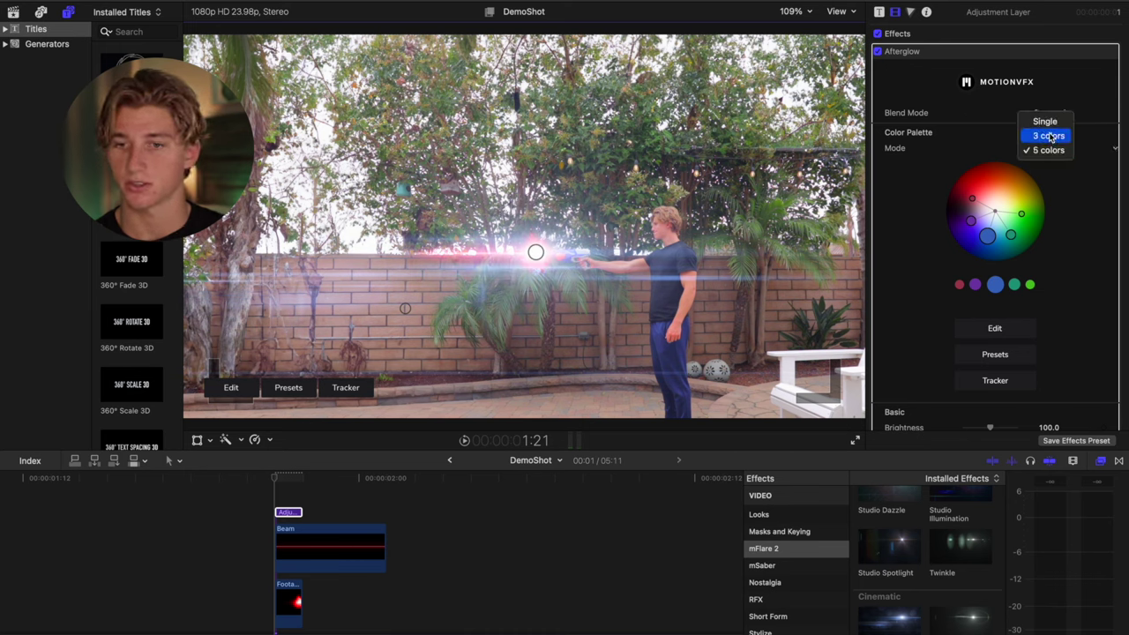
- Give the flare a red 3-color palette with saturation 2.0
left_click(1050, 137)
left_click_drag(987, 236, 971, 176)
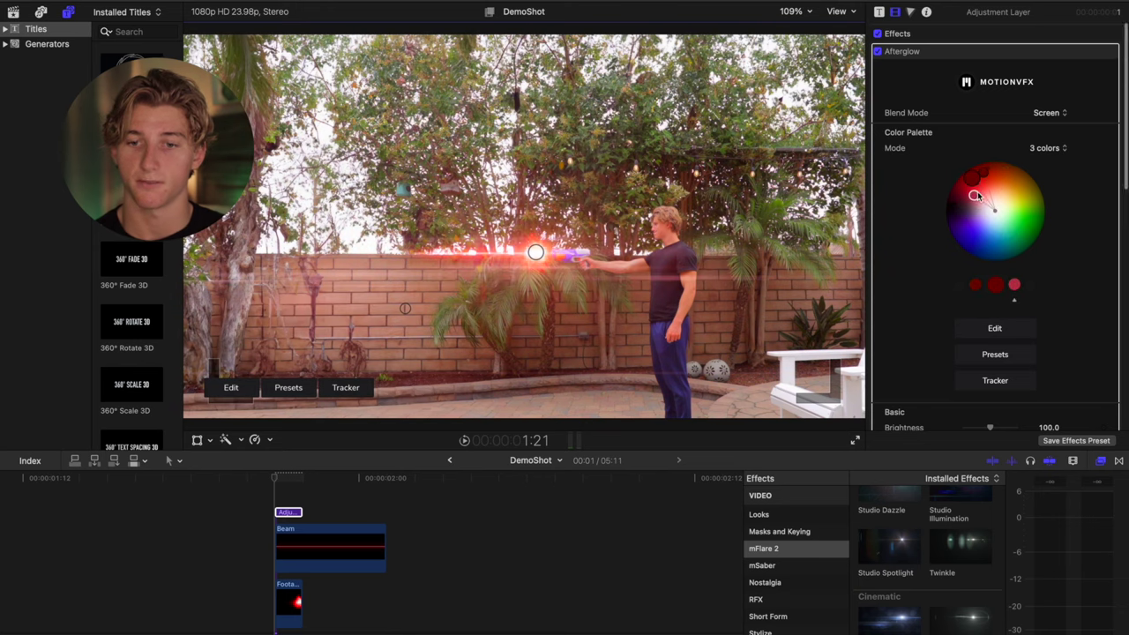
scroll(976, 192, "down", 5)
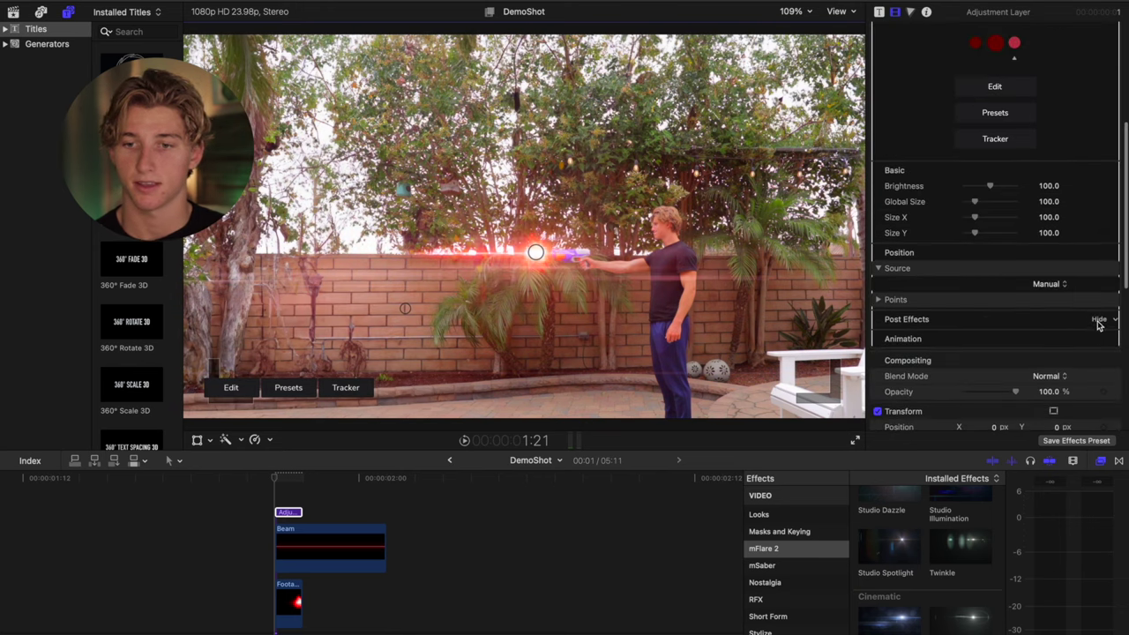
scroll(977, 305, "down", 2)
left_click_drag(991, 283, 1065, 283)
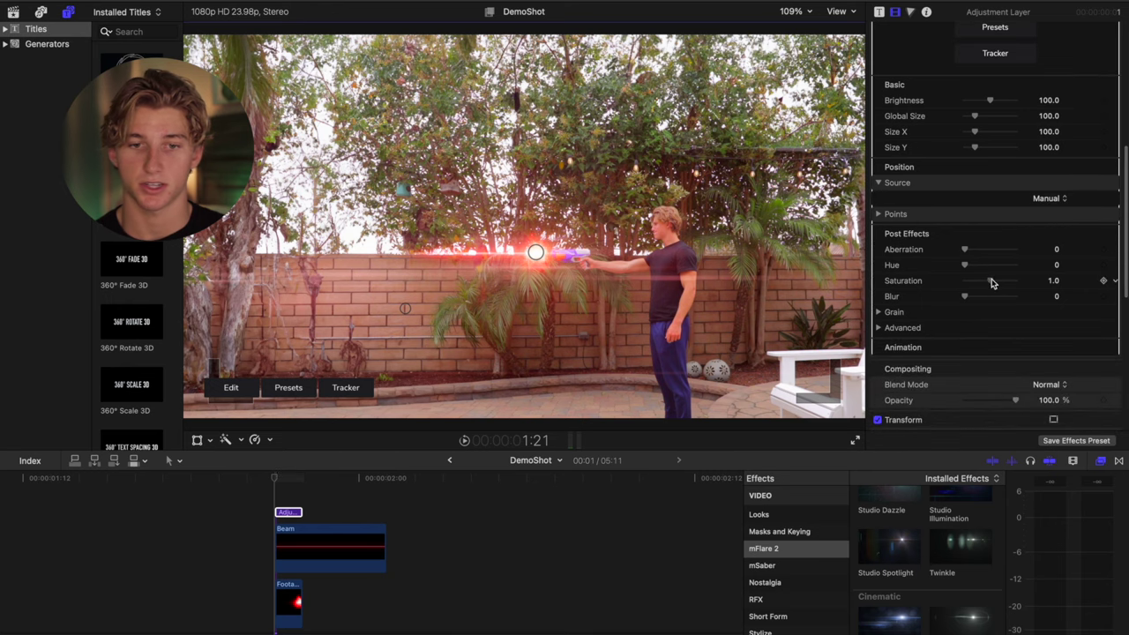
scroll(986, 242, "up", 2)
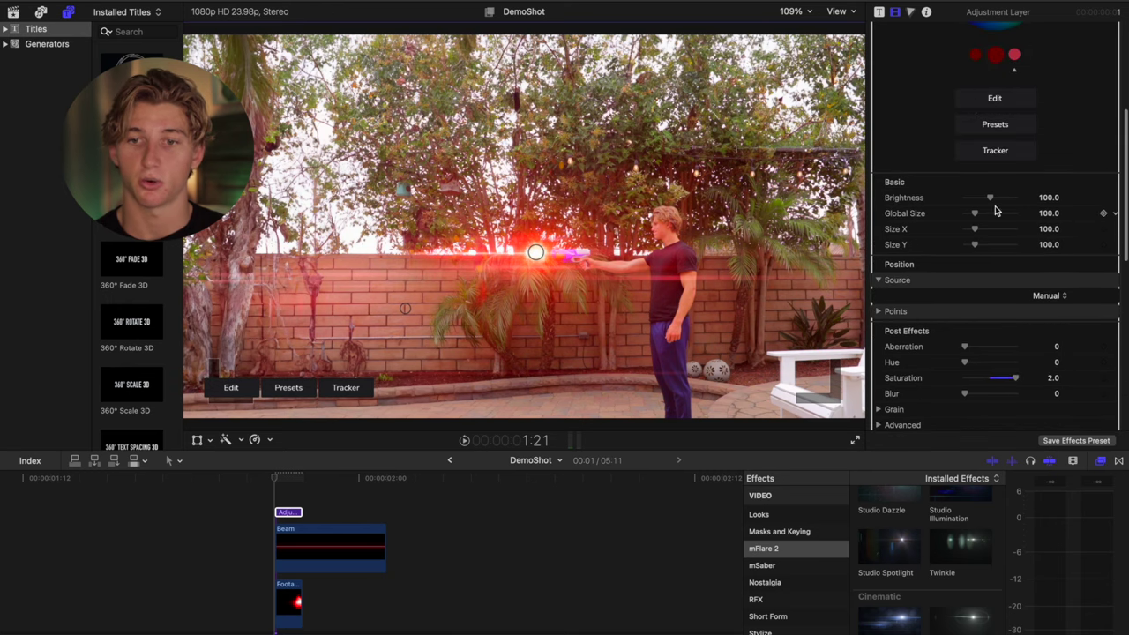